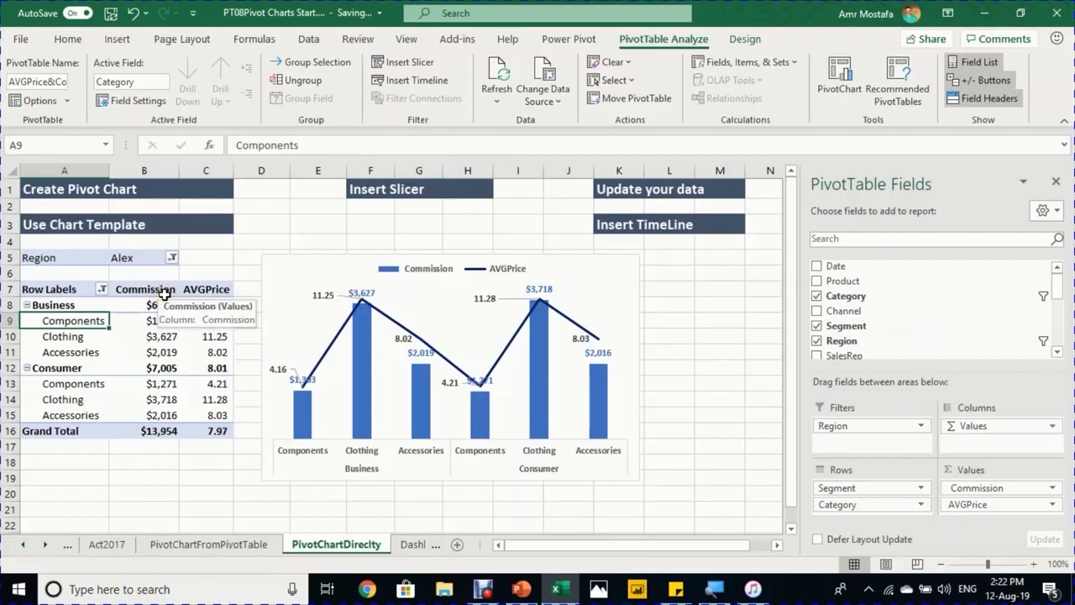
- Remove the Region field from the pivot table's report filters
click(173, 257)
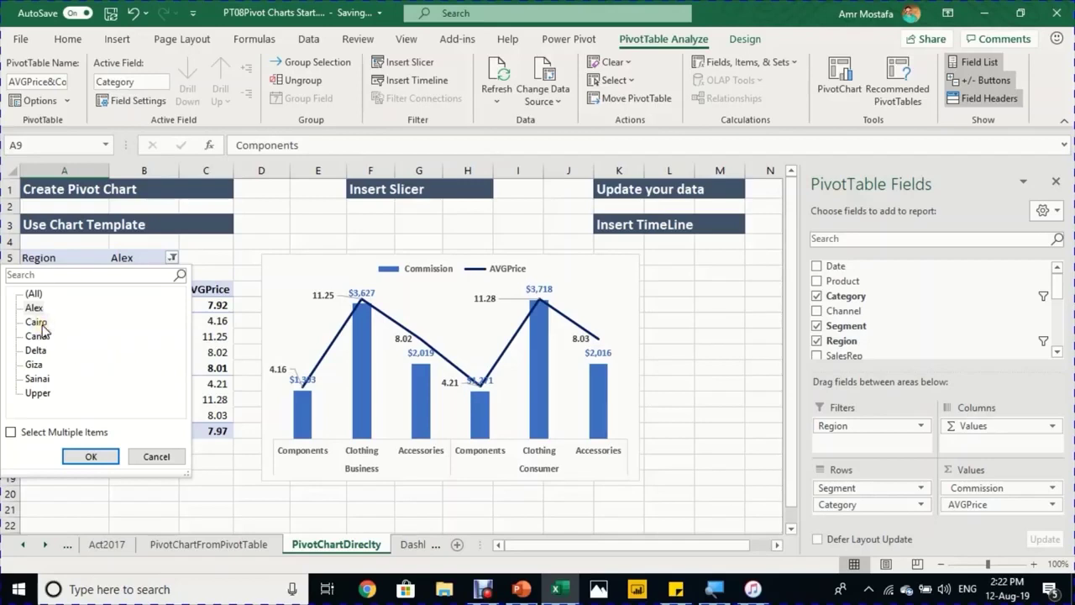
click(844, 427)
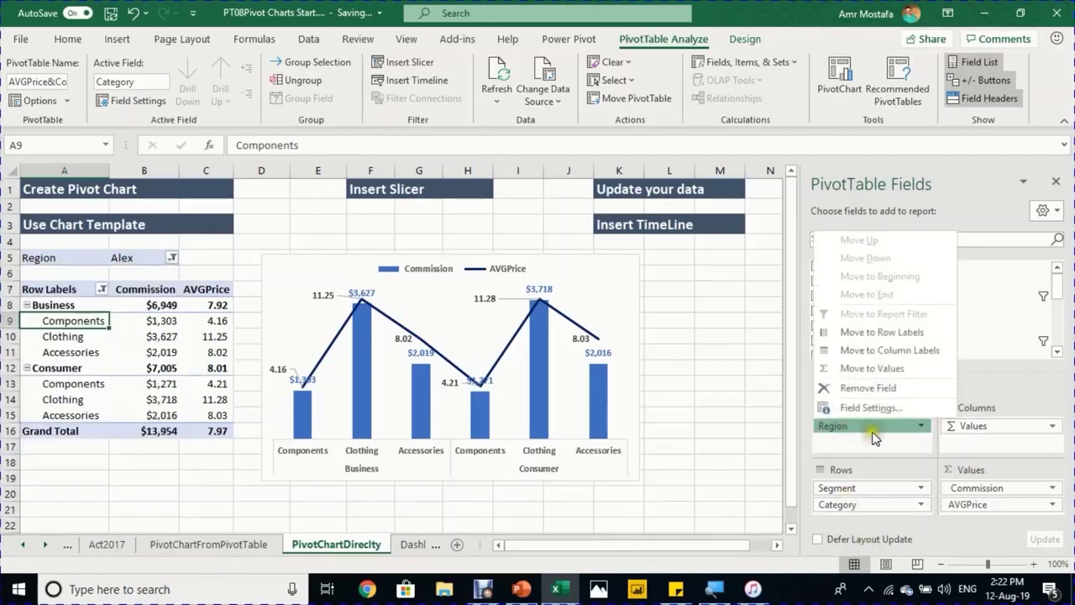
click(838, 426)
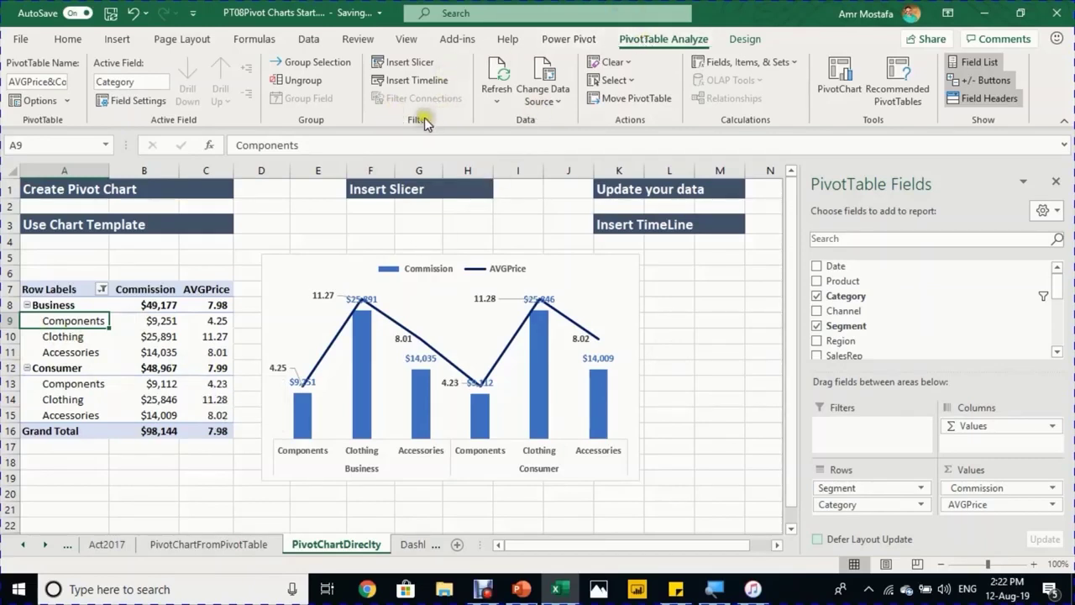
- Add a slicer for the Region field and place it beside the pivot chart, below the Insert TimeLine heading
click(412, 64)
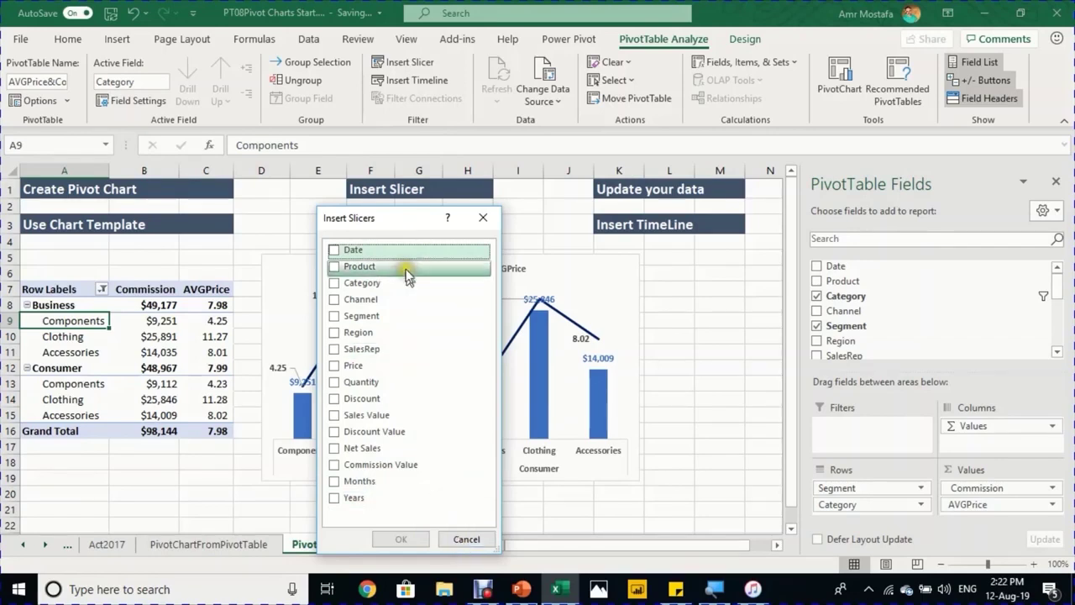
click(469, 540)
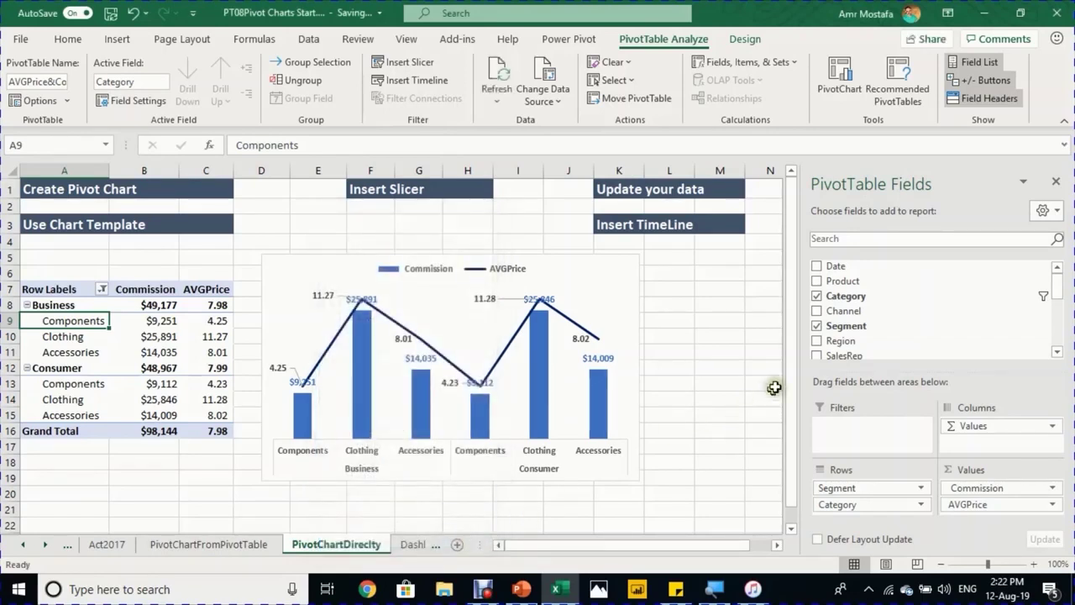
right_click(871, 344)
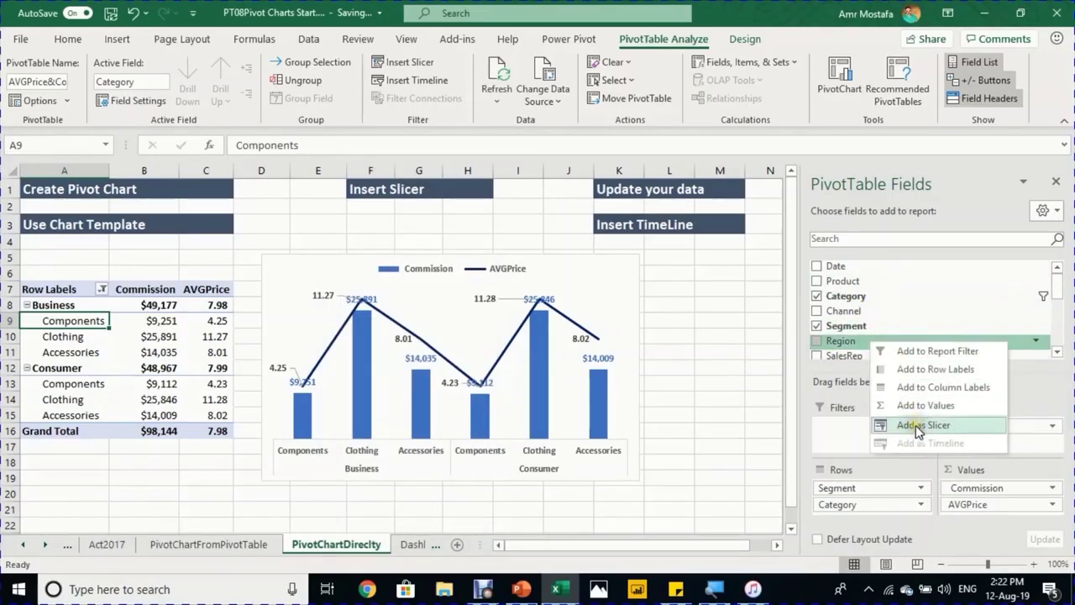
click(918, 428)
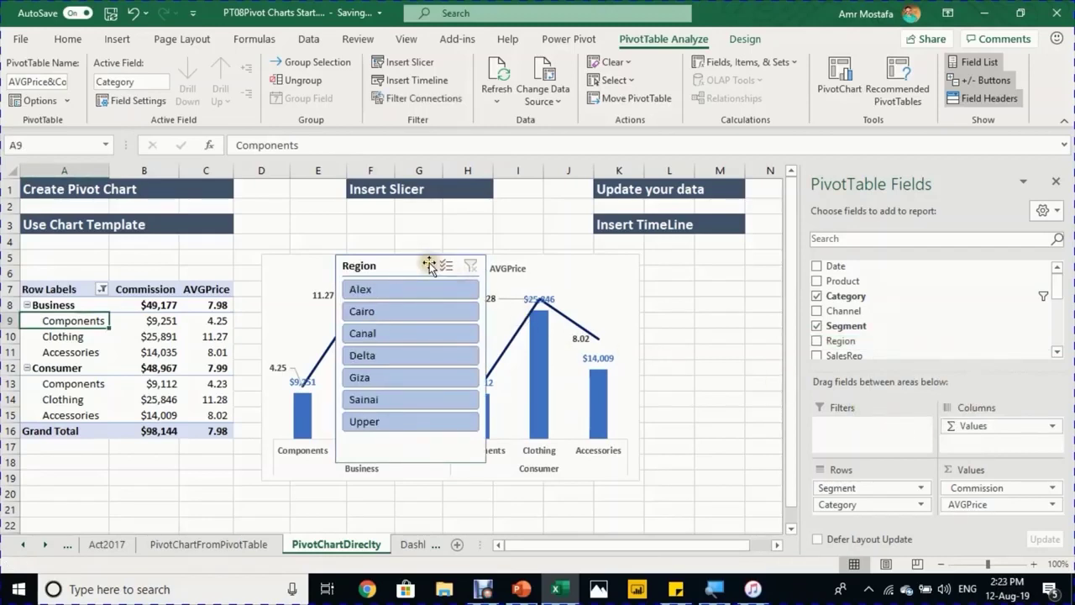
drag(424, 265, 751, 255)
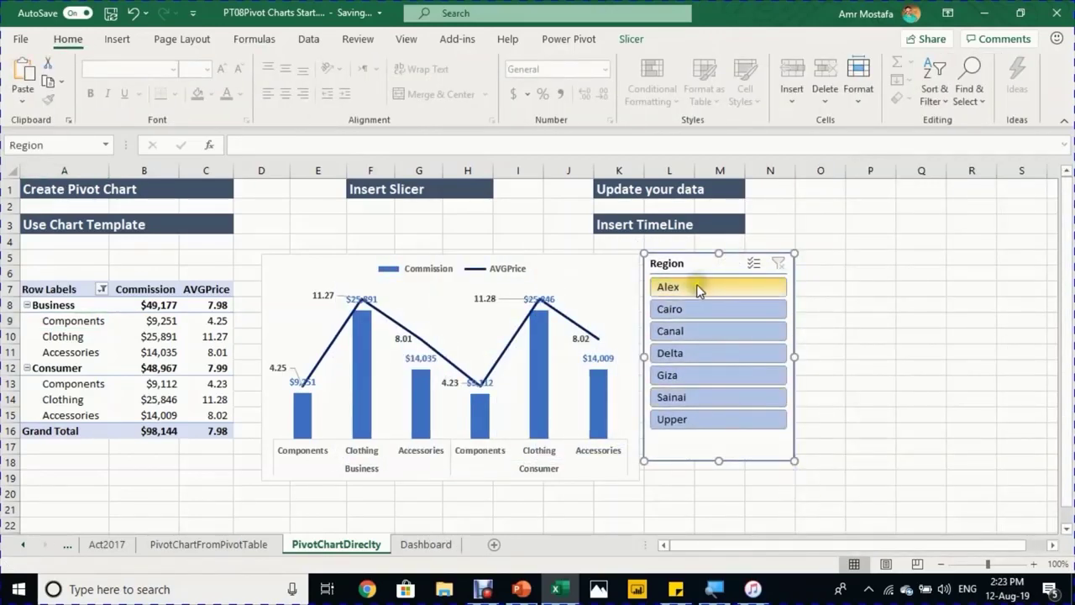
- Filter the pivot table and chart by Alex, Cairo and Canal in turn with the Region slicer, and clear the filter
click(696, 287)
click(699, 307)
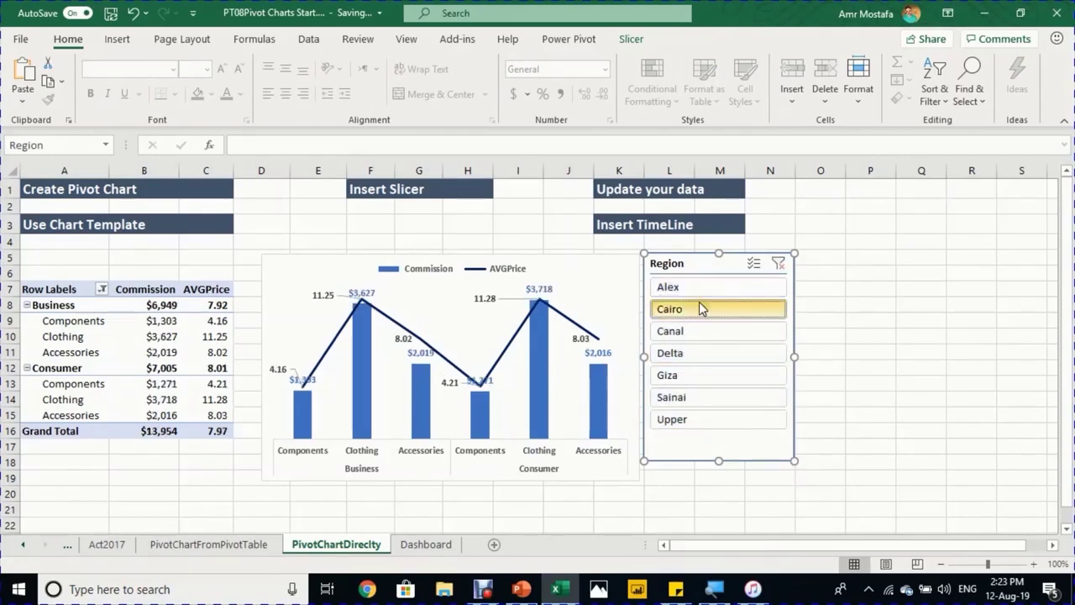
click(699, 332)
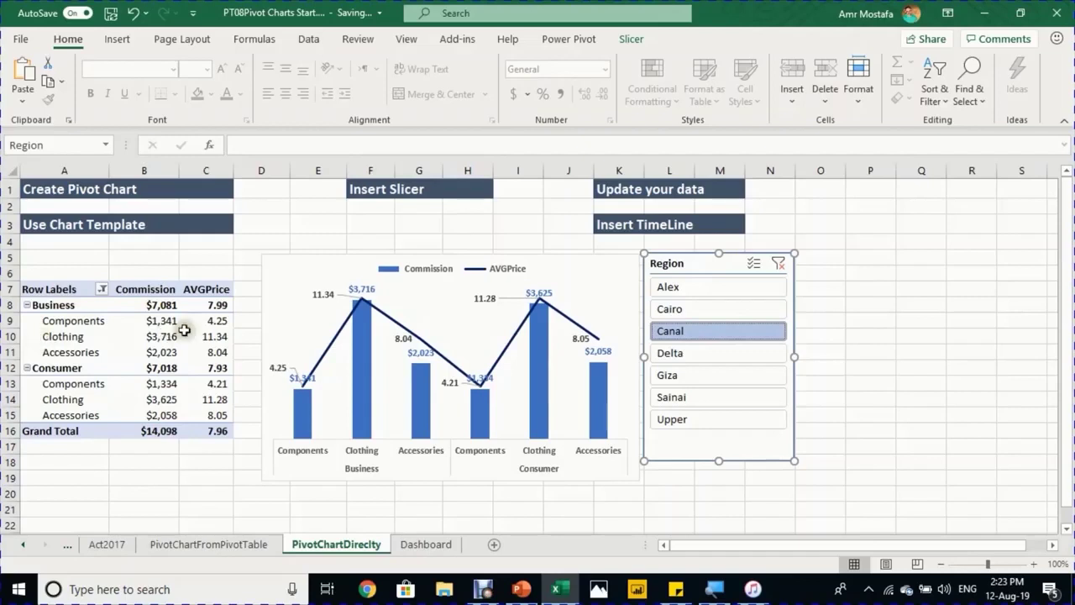
click(780, 262)
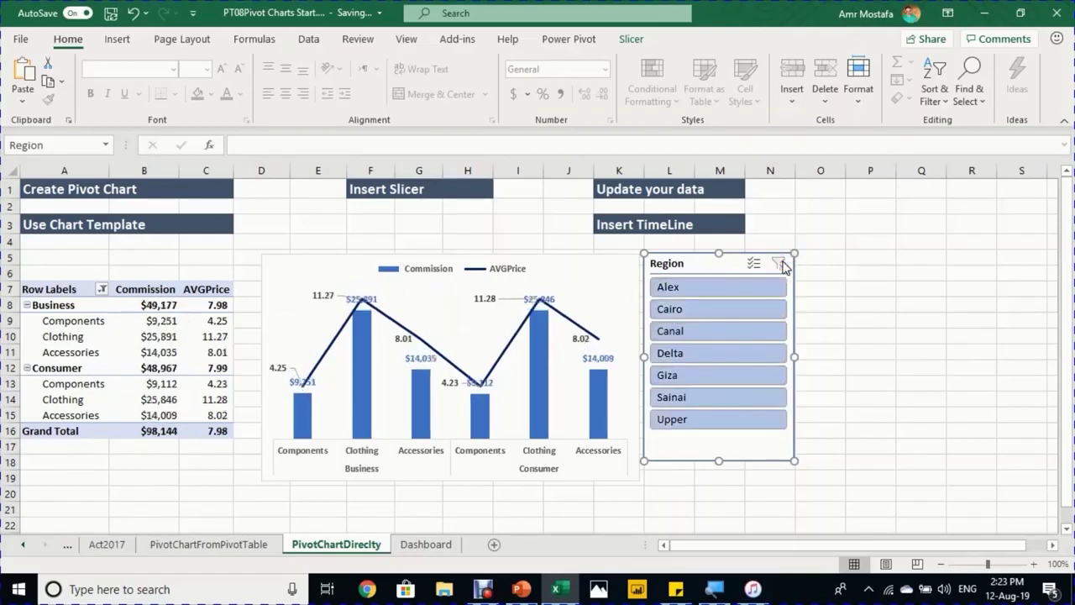
- Narrow the Region slicer by about a third and select the pivot table again
drag(793, 353, 748, 339)
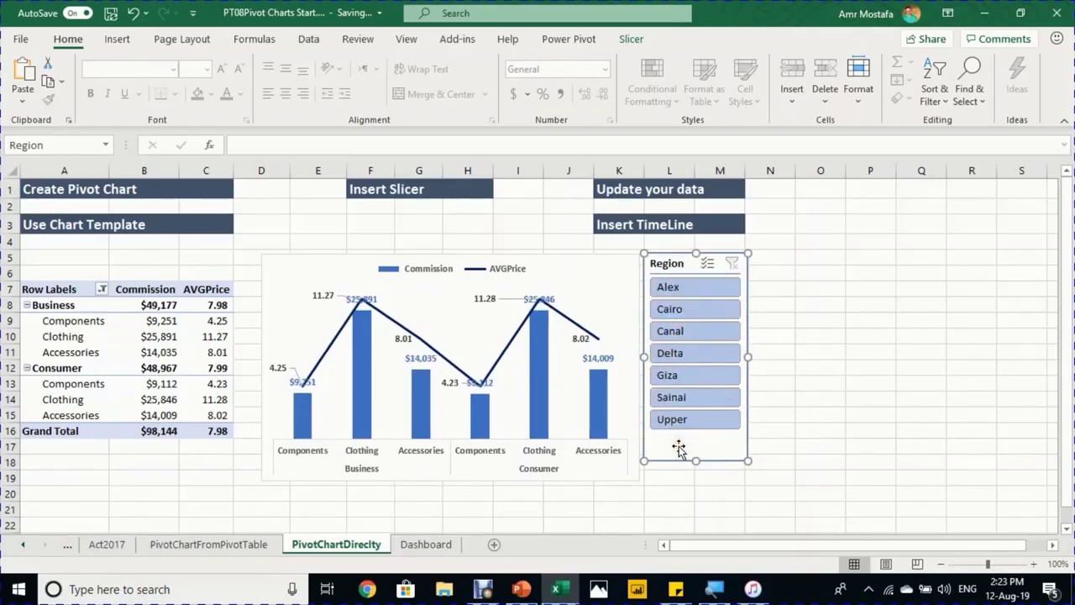
click(126, 318)
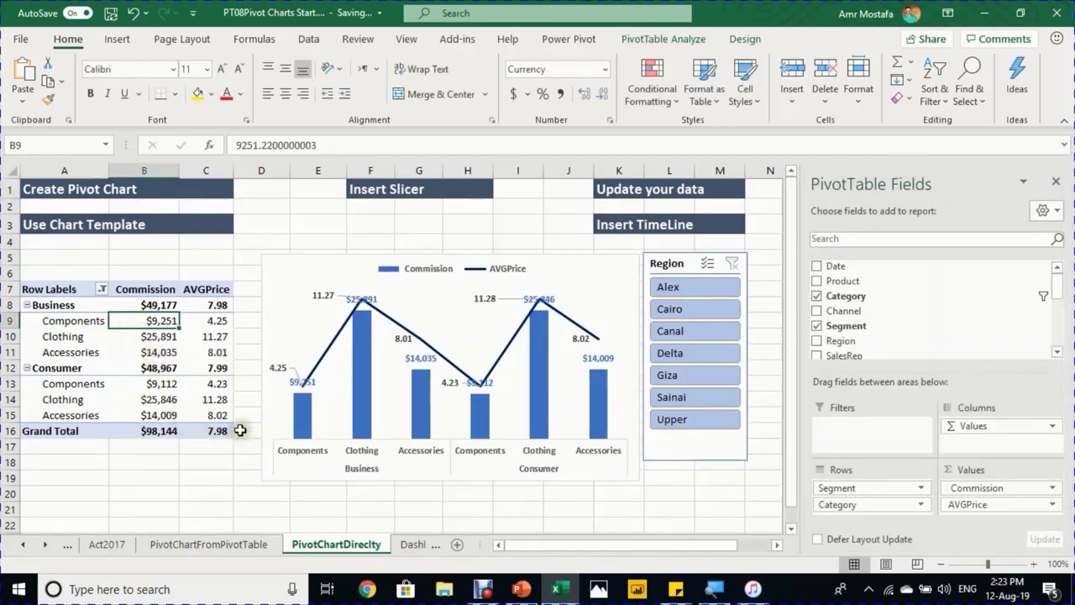
- Copy all data rows below the header, columns Date through Commission Value, on the Act2017 sheet
click(26, 545)
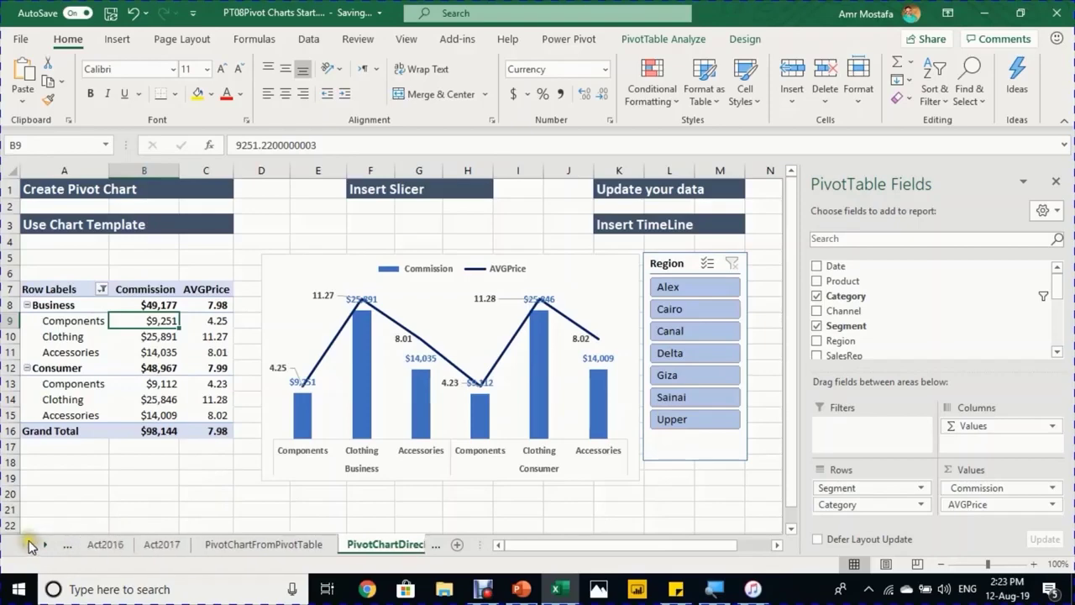
click(105, 545)
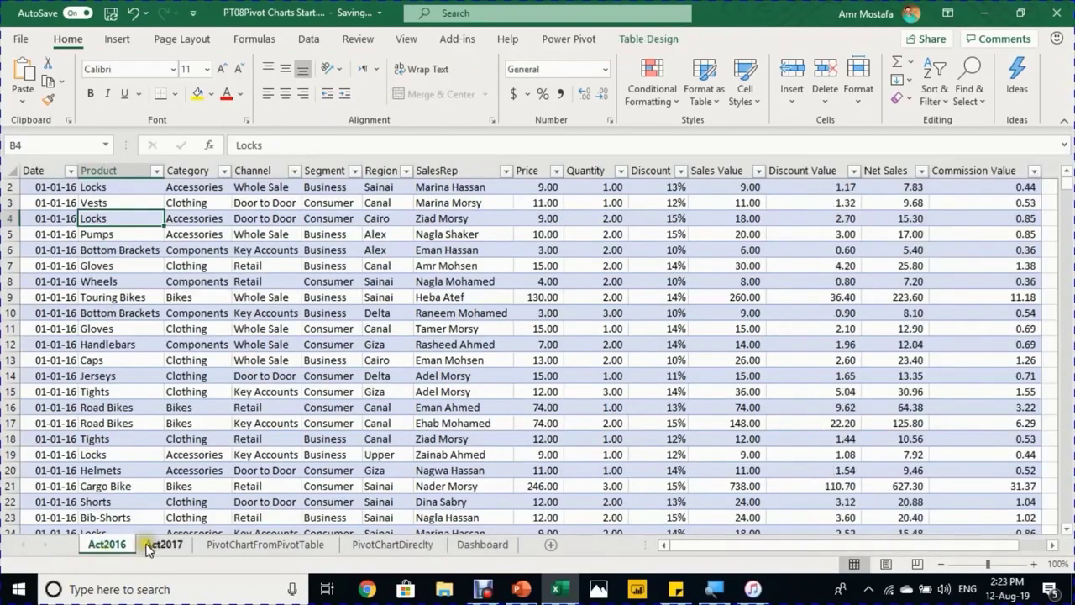
click(158, 544)
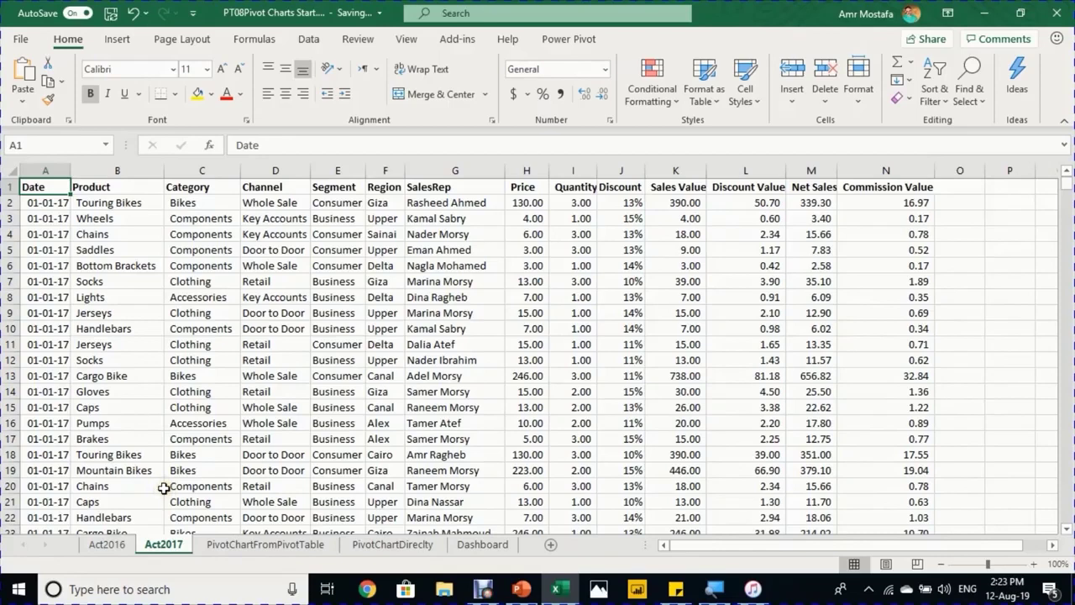
key(Down)
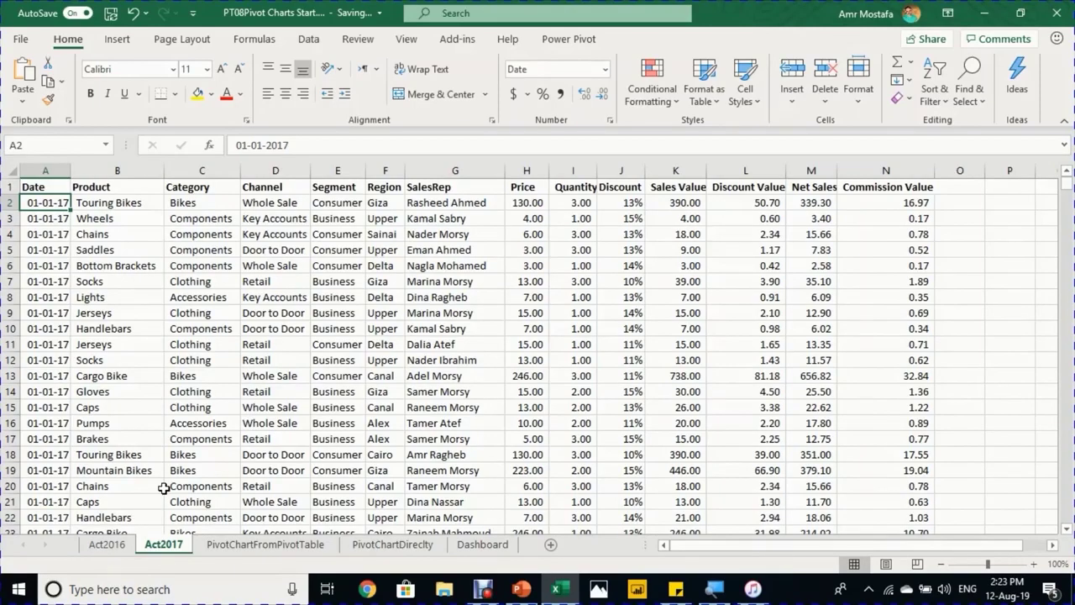
key(ctrl+shift+Down)
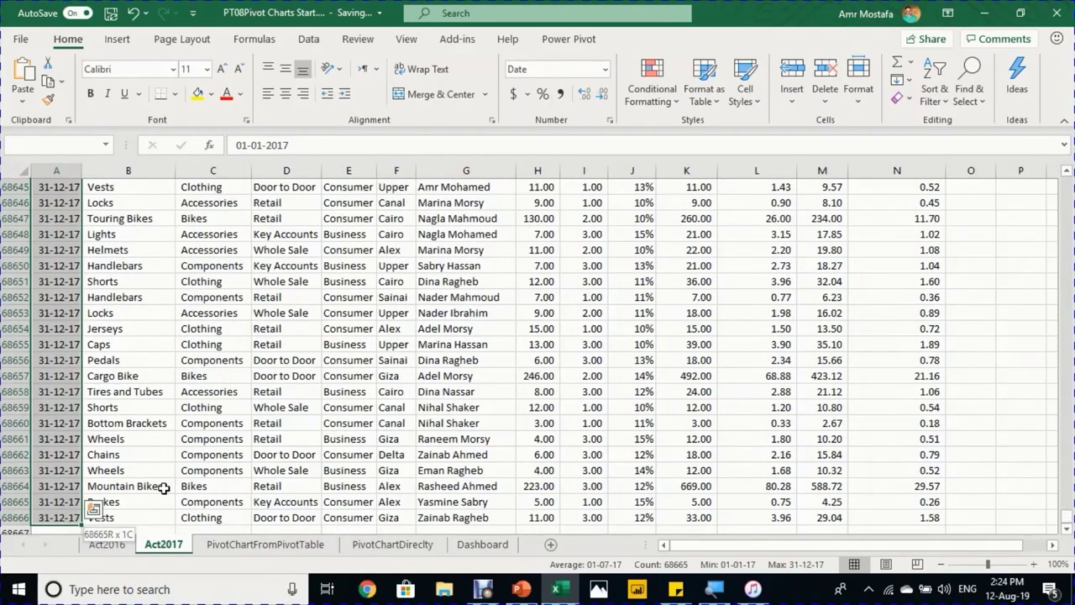
key(ctrl+shift+Right)
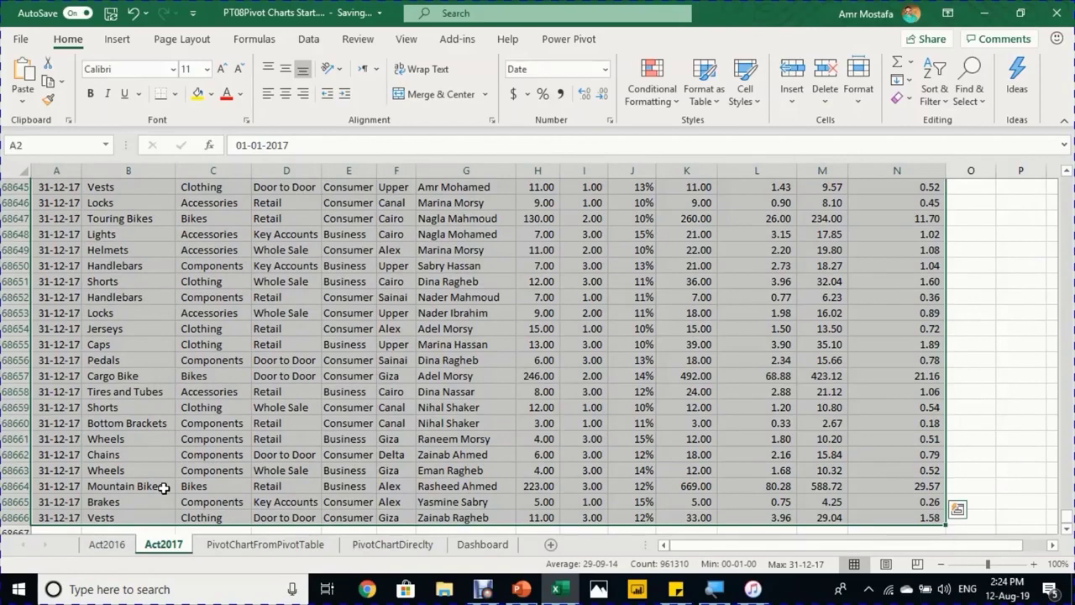
key(ctrl+c)
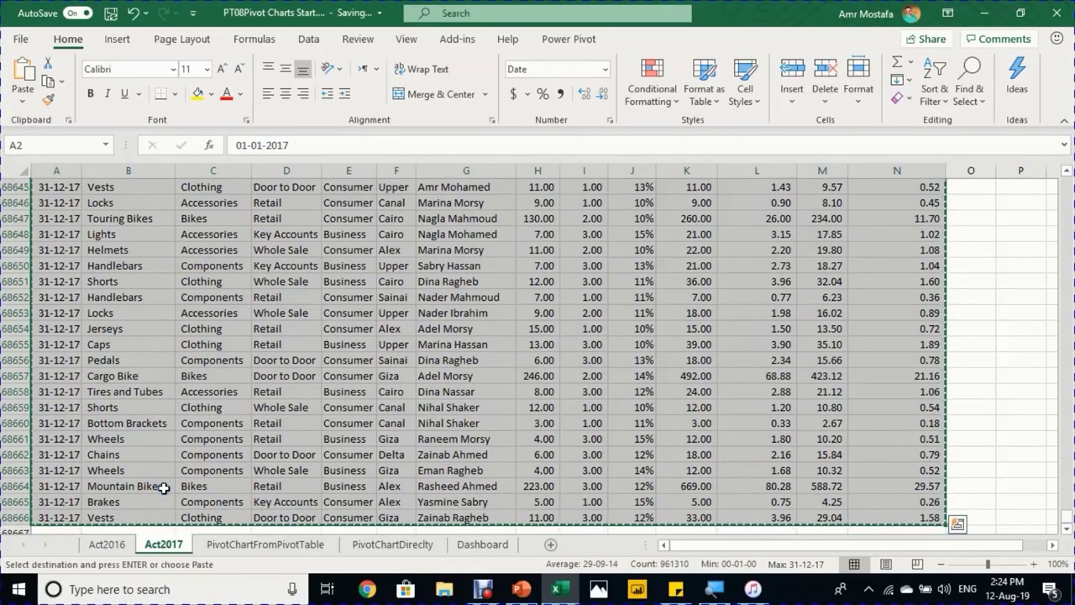
- Paste the copied 2017 rows into the first empty row below the Act2016 table, starting at A68999
click(102, 544)
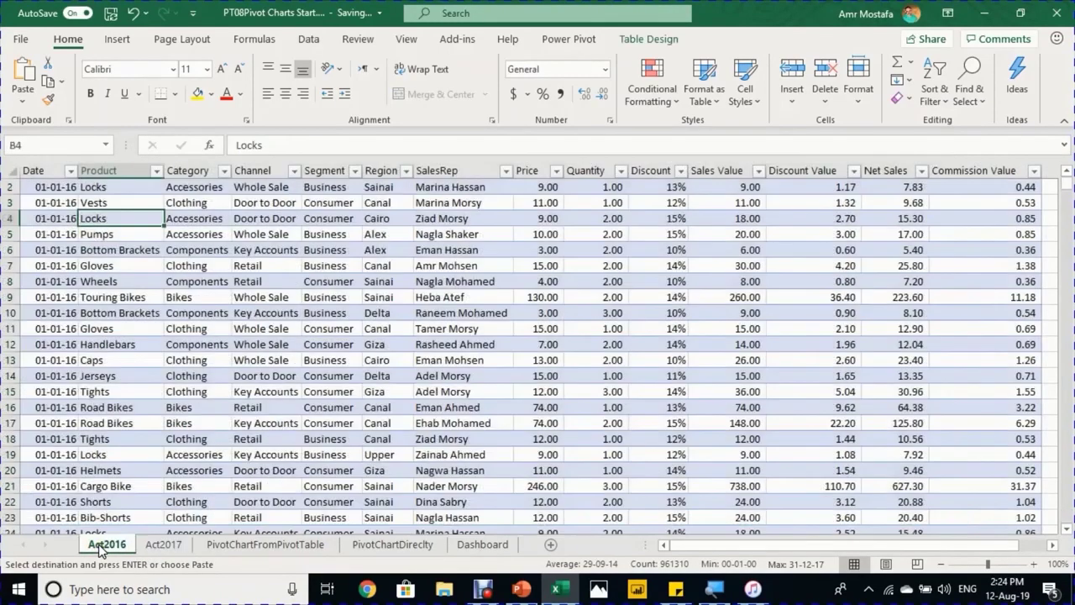
drag(56, 470, 55, 461)
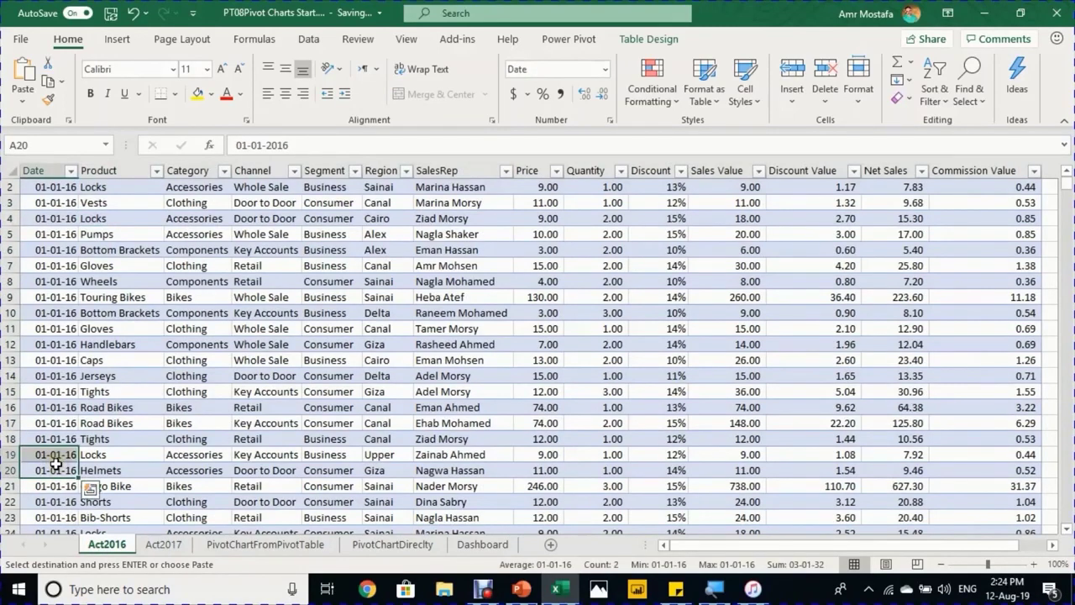
key(Down)
key(ctrl+Down)
key(Down)
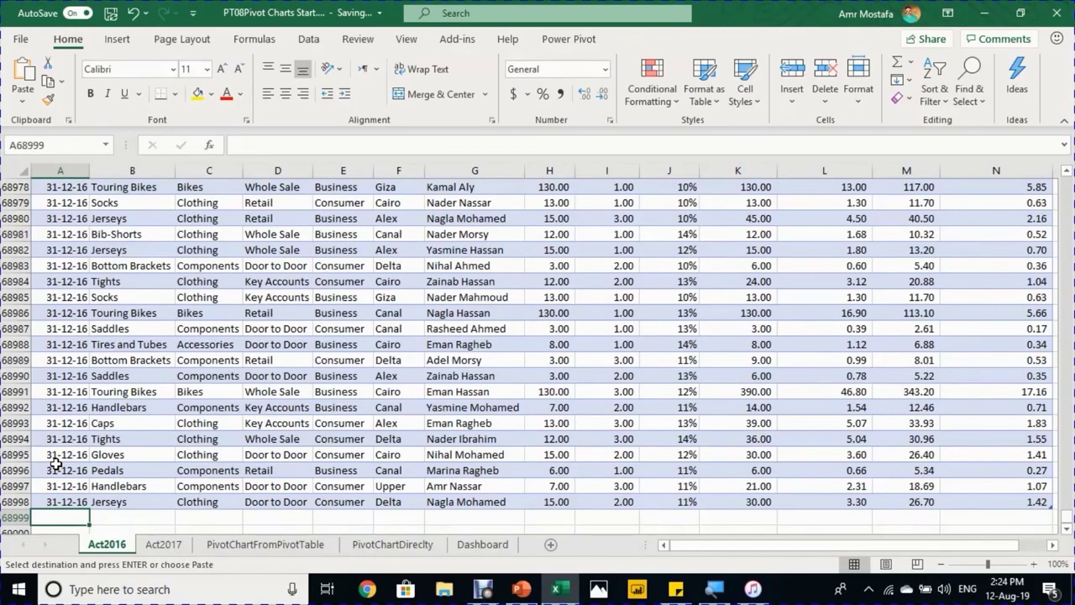
key(ctrl+v)
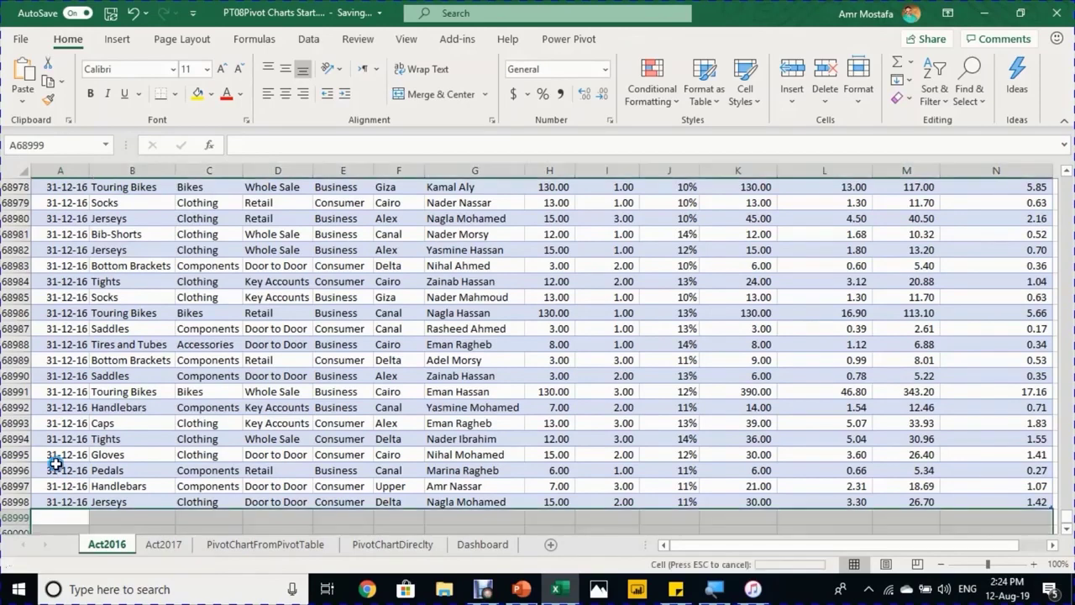
click(164, 425)
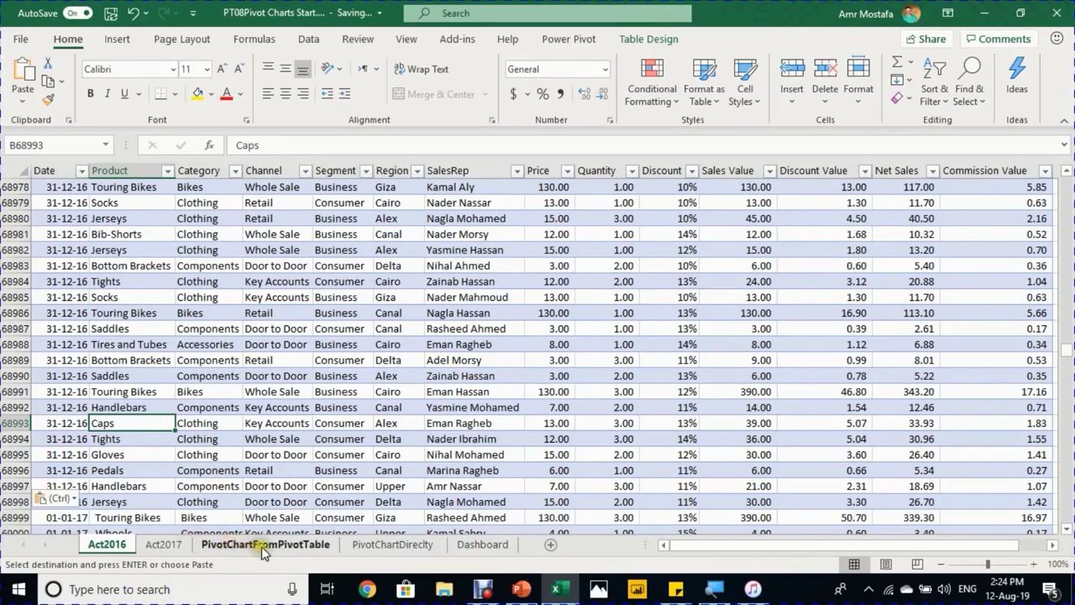
- Refresh the pivot table on the PivotChartDireclty sheet with the extended source data
click(392, 545)
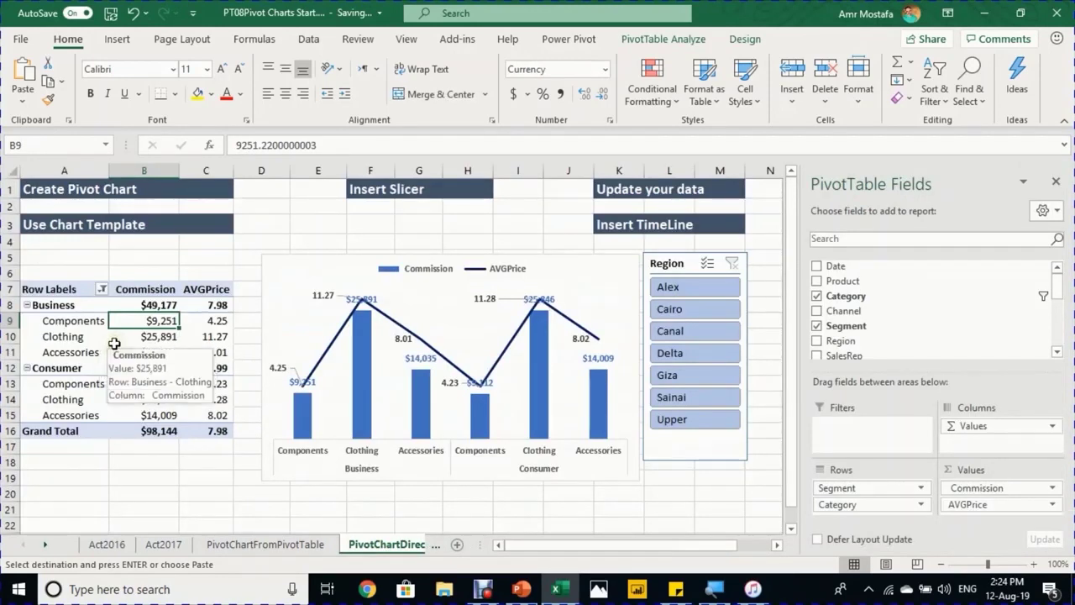
right_click(139, 325)
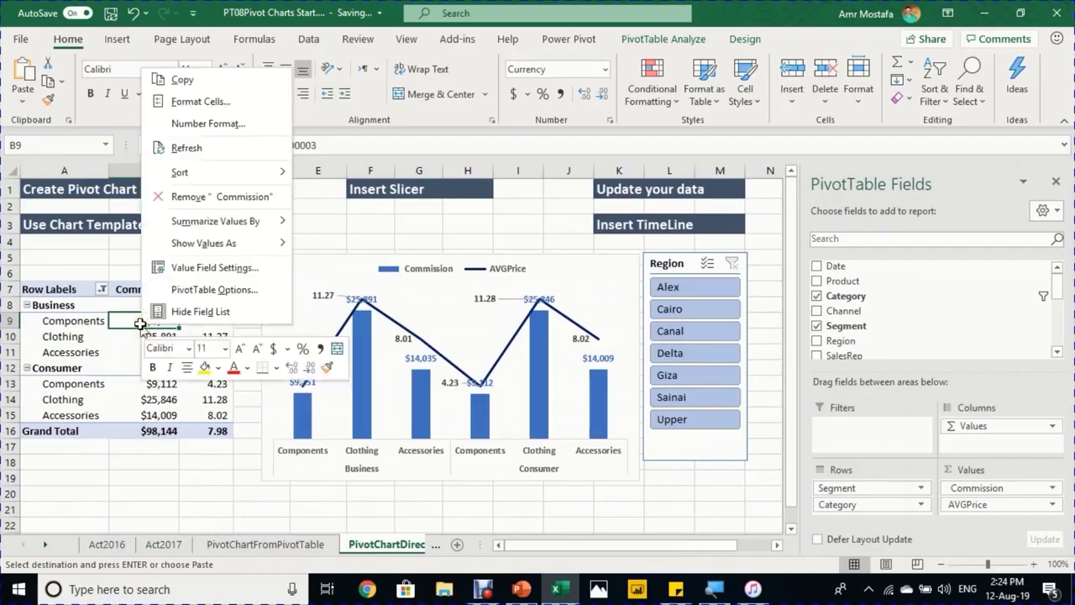
click(236, 151)
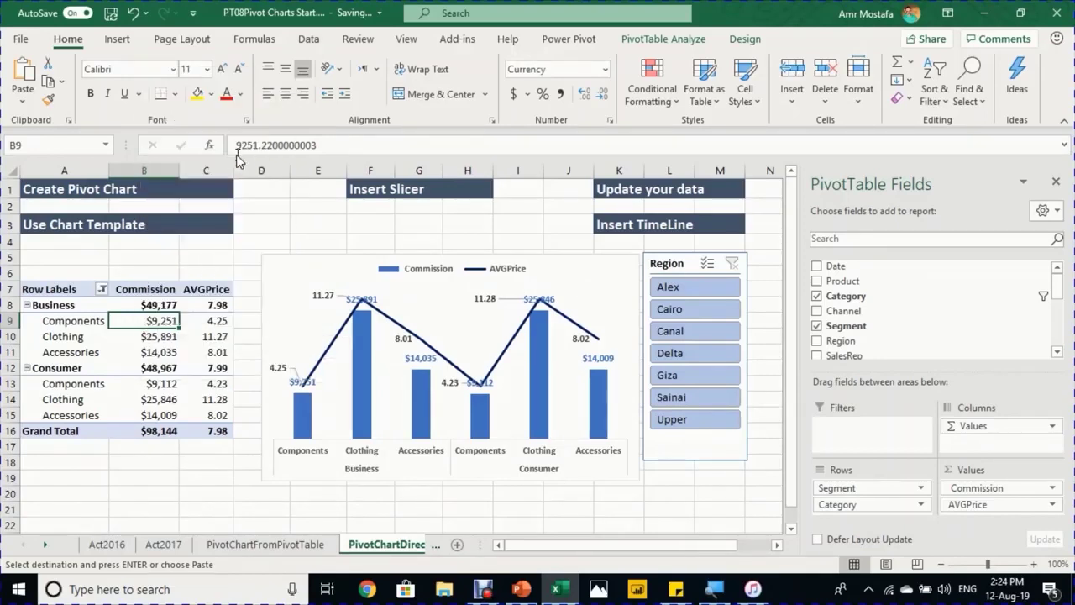
click(260, 412)
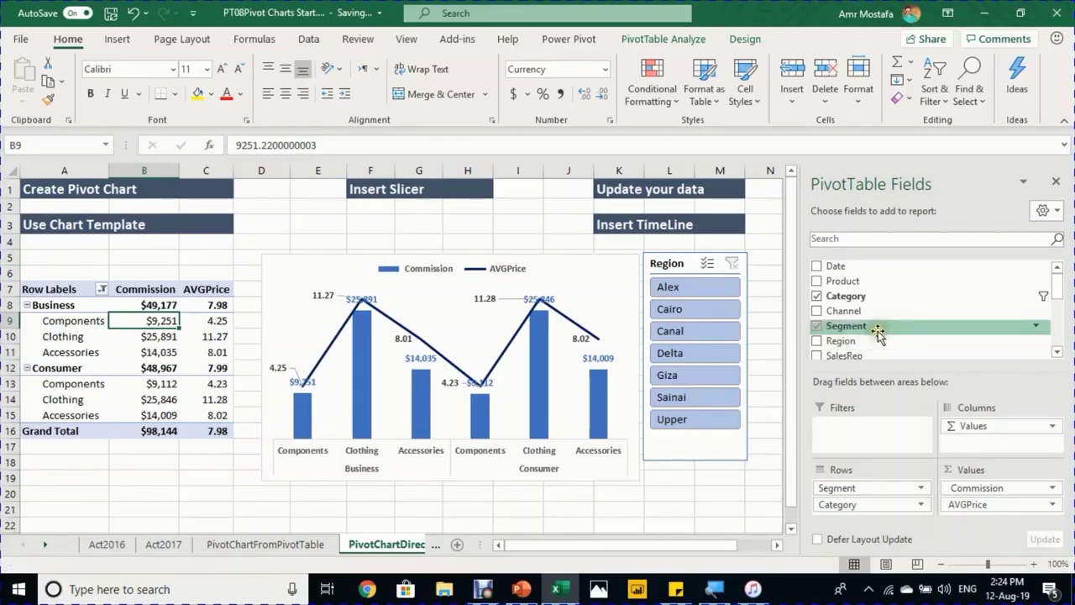
- Add the Years field above Segment in the pivot table rows and check the 2016 and 2017 groups
scroll(873, 335, down, 4)
drag(871, 319, 884, 486)
click(88, 304)
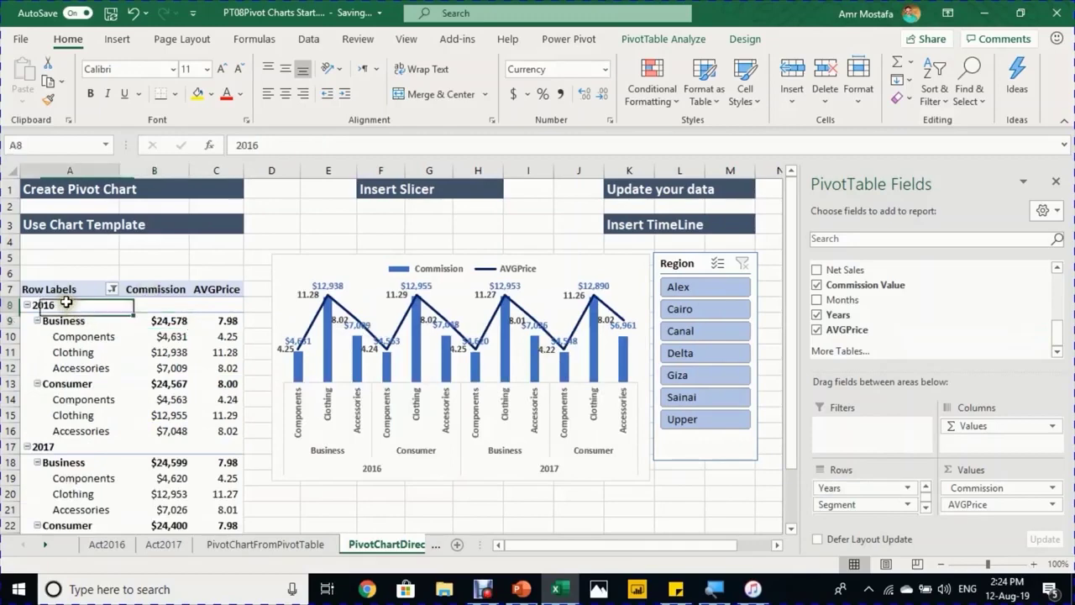
scroll(101, 377, down, 1)
click(88, 390)
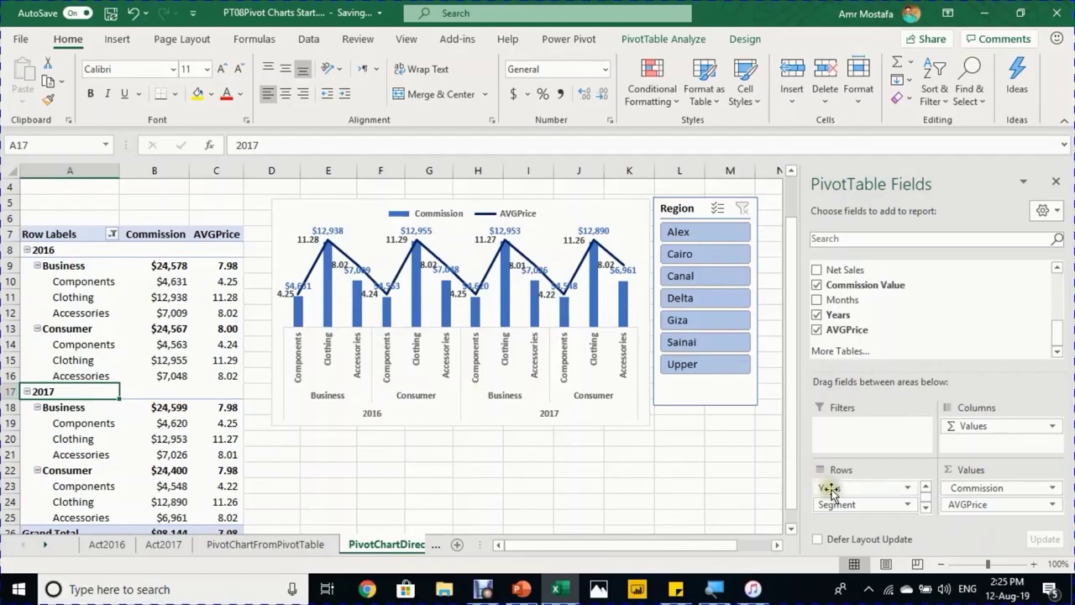
- Remove the Years field from the pivot table rows
drag(830, 487, 602, 458)
scroll(602, 458, up, 1)
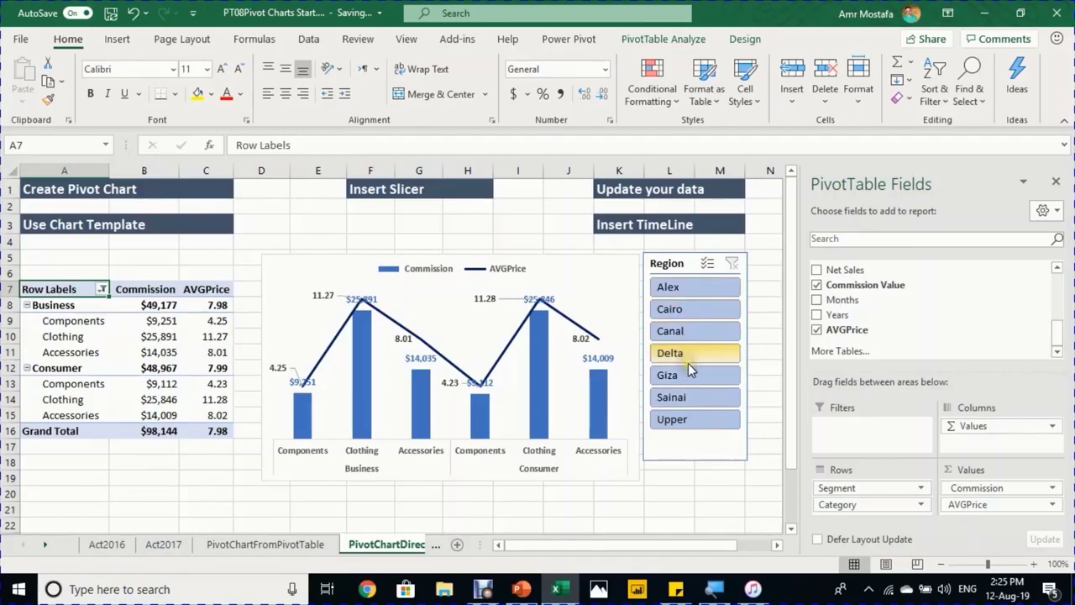
- Add a timeline for the Date field to the pivot table on the PivotChartDireclty sheet
click(644, 224)
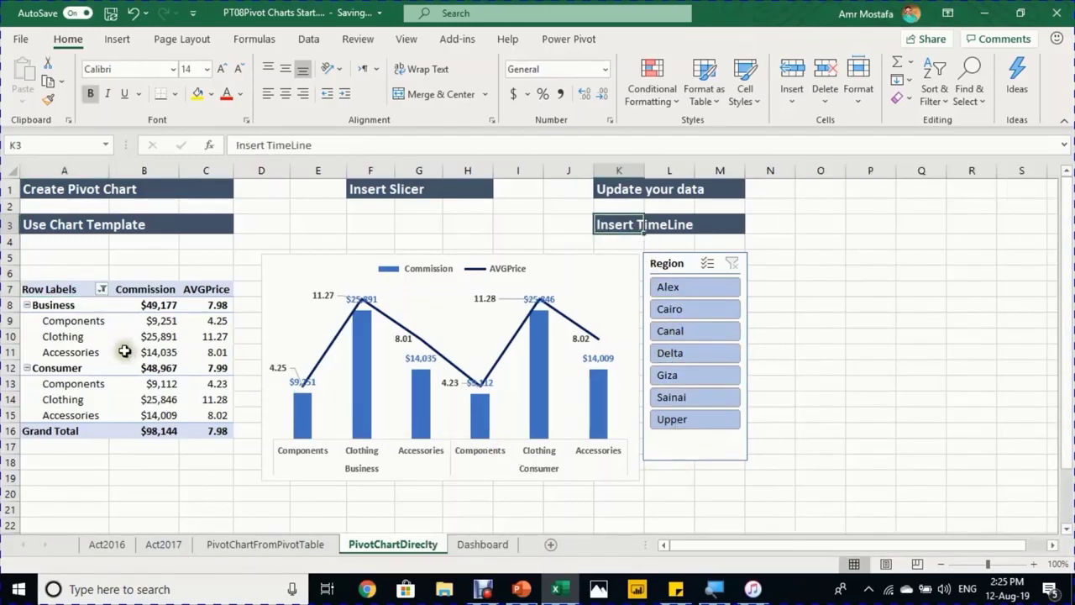
click(91, 320)
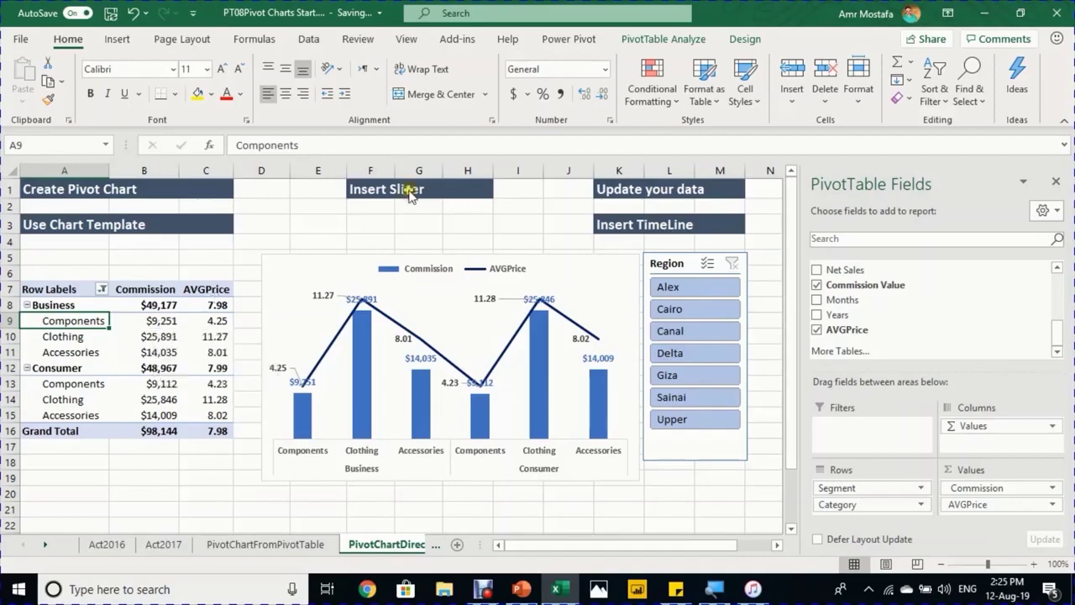
click(651, 39)
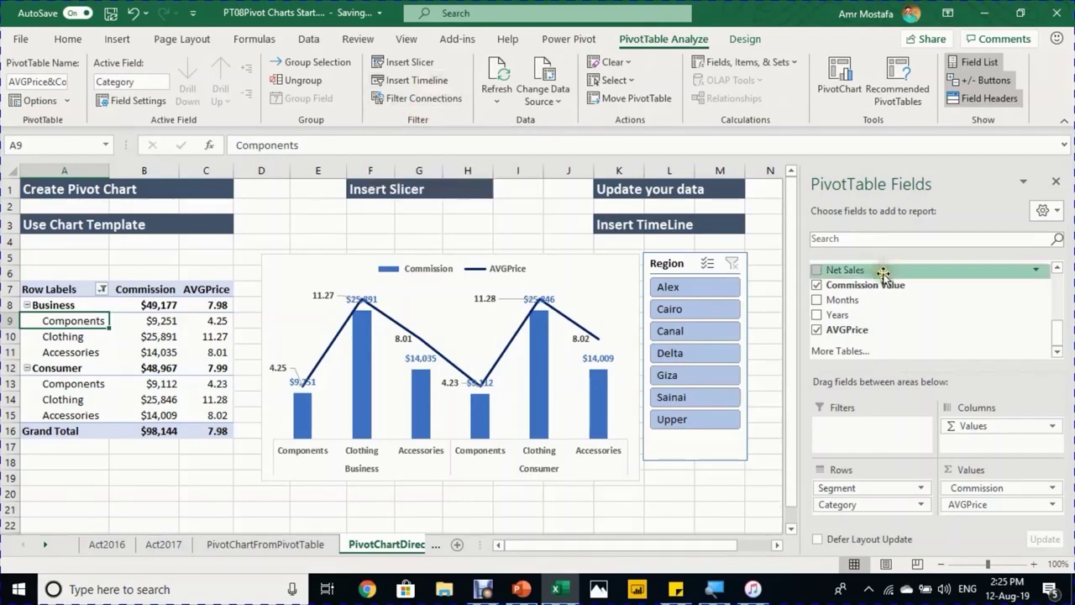
scroll(865, 267, up, 5)
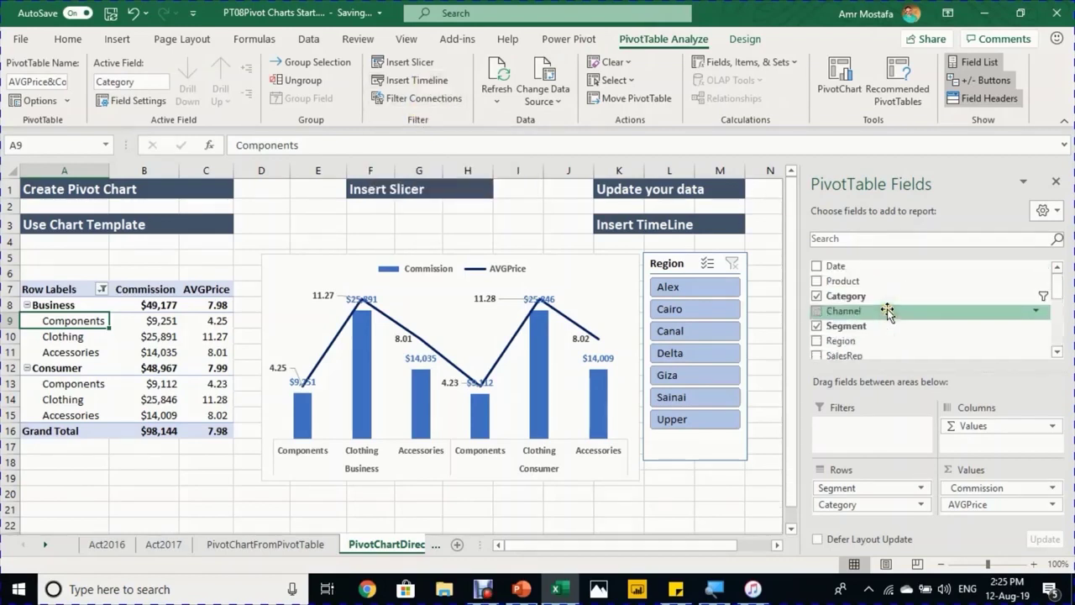
right_click(862, 265)
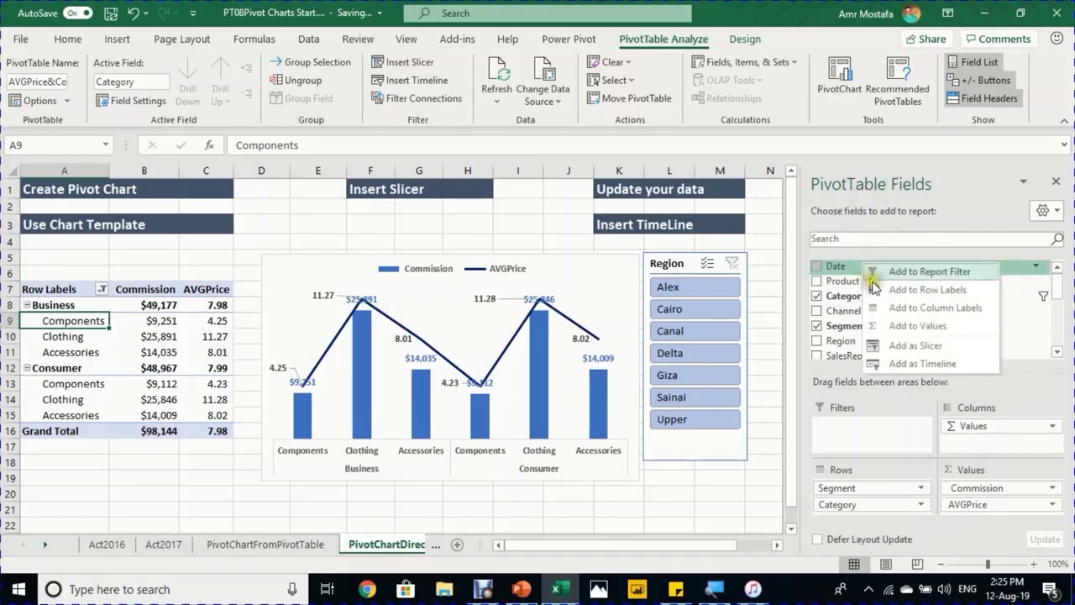
click(913, 366)
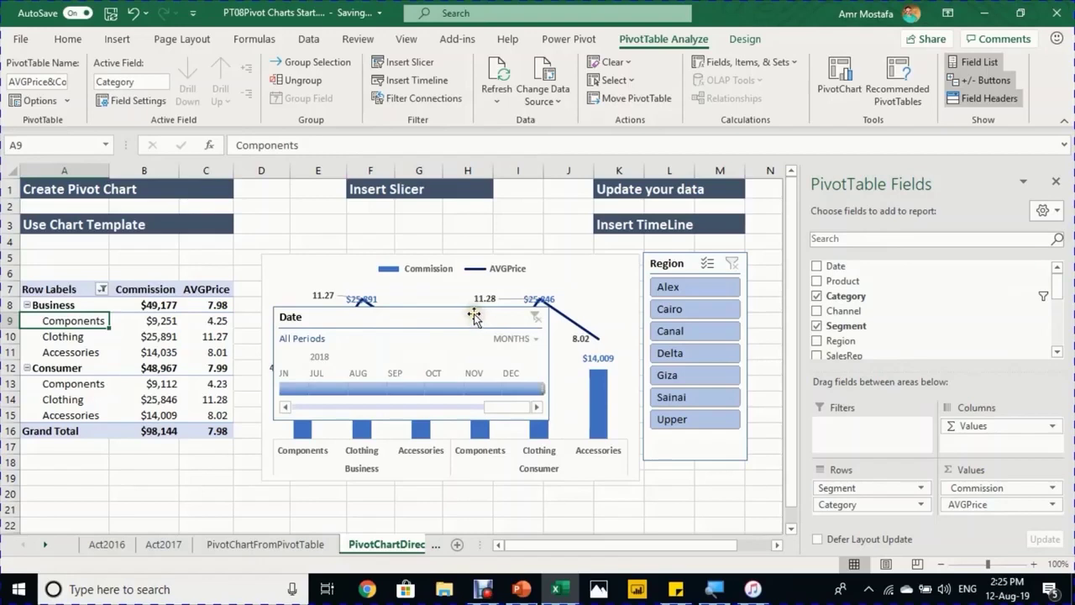
- Place the Date timeline directly below the pivot chart and widen it to the chart's width, about 4.98"
click(473, 314)
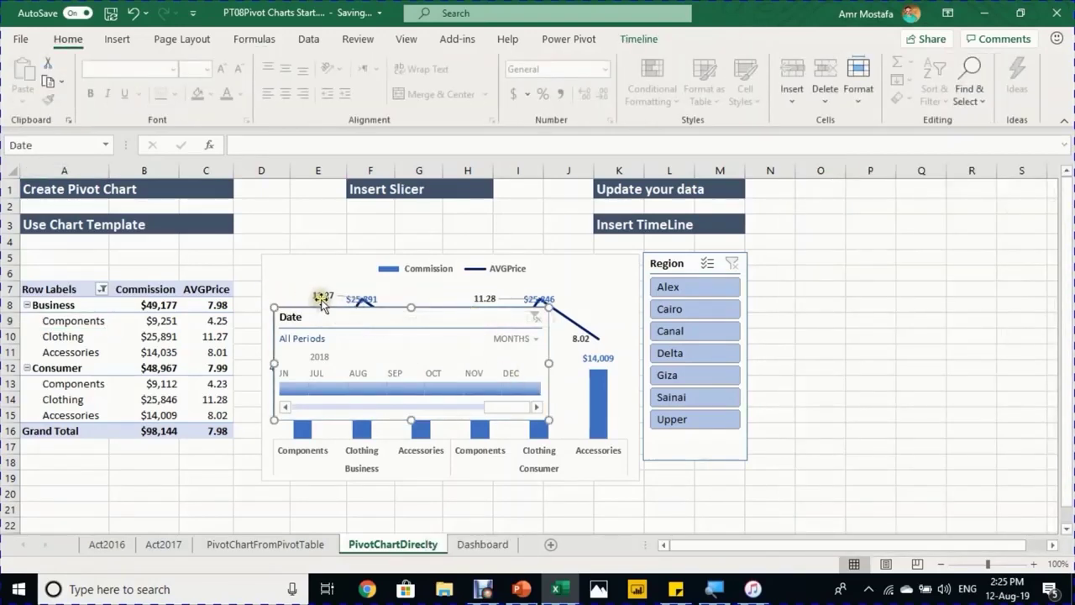
drag(381, 312, 371, 493)
scroll(583, 412, down, 2)
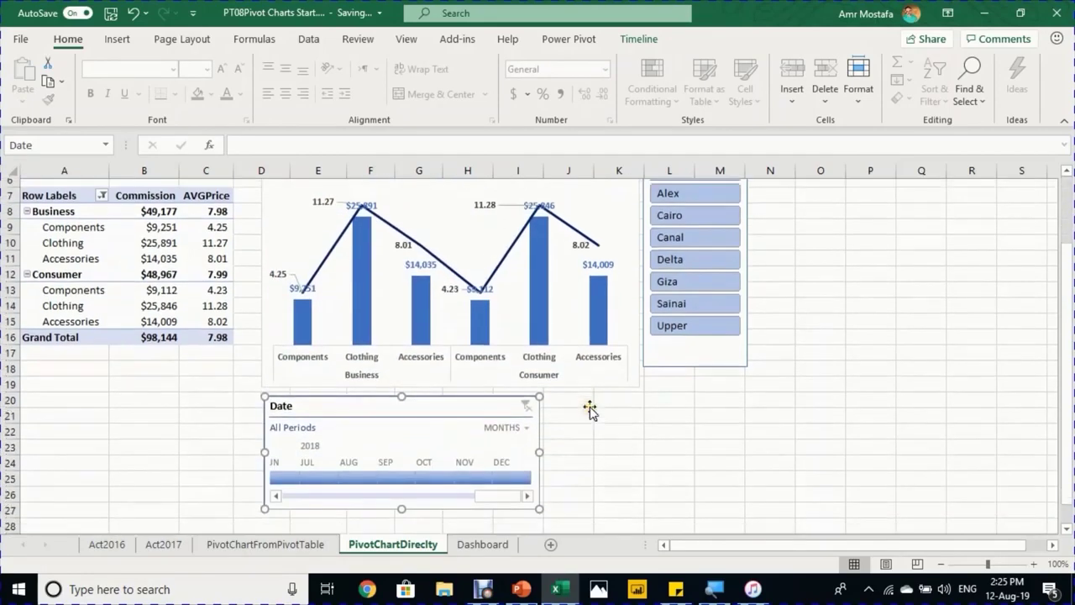
drag(538, 443, 640, 443)
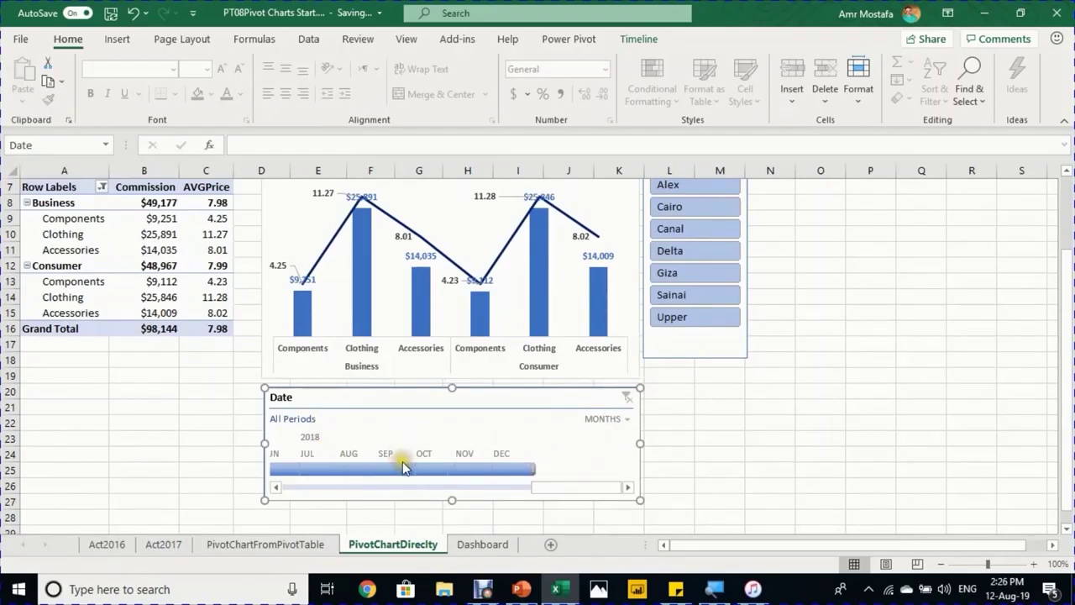
- Filter the pivot chart to January through March 2016 with the Date timeline
drag(559, 489, 593, 477)
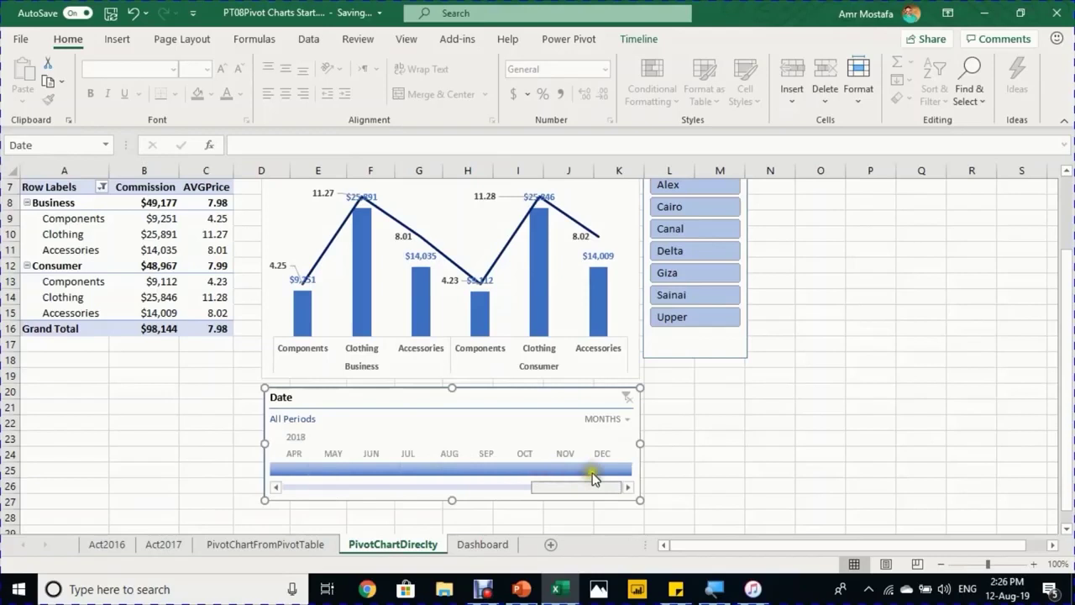
click(362, 476)
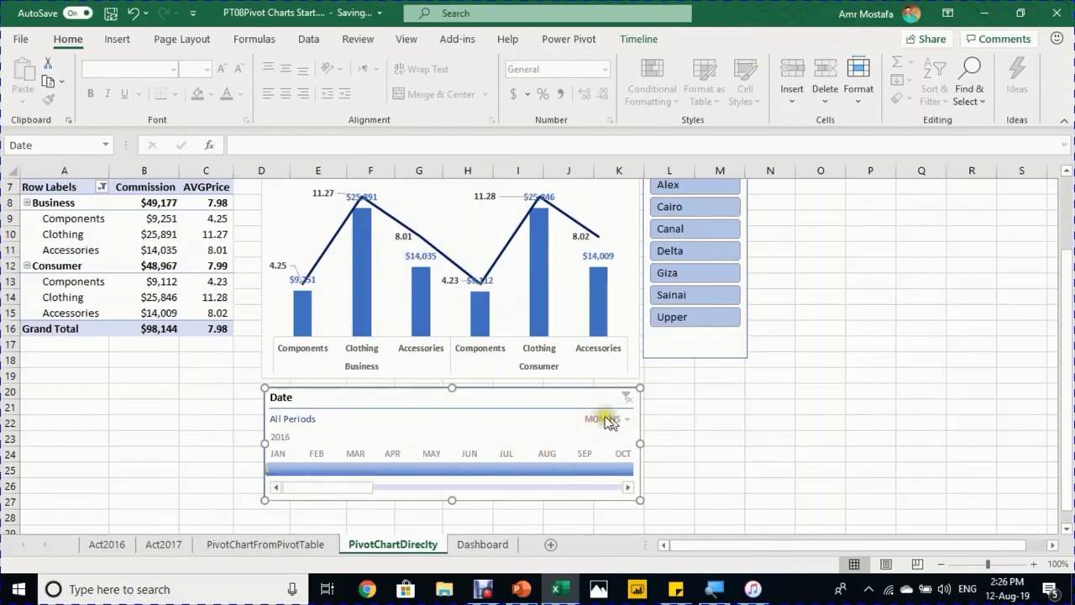
click(288, 469)
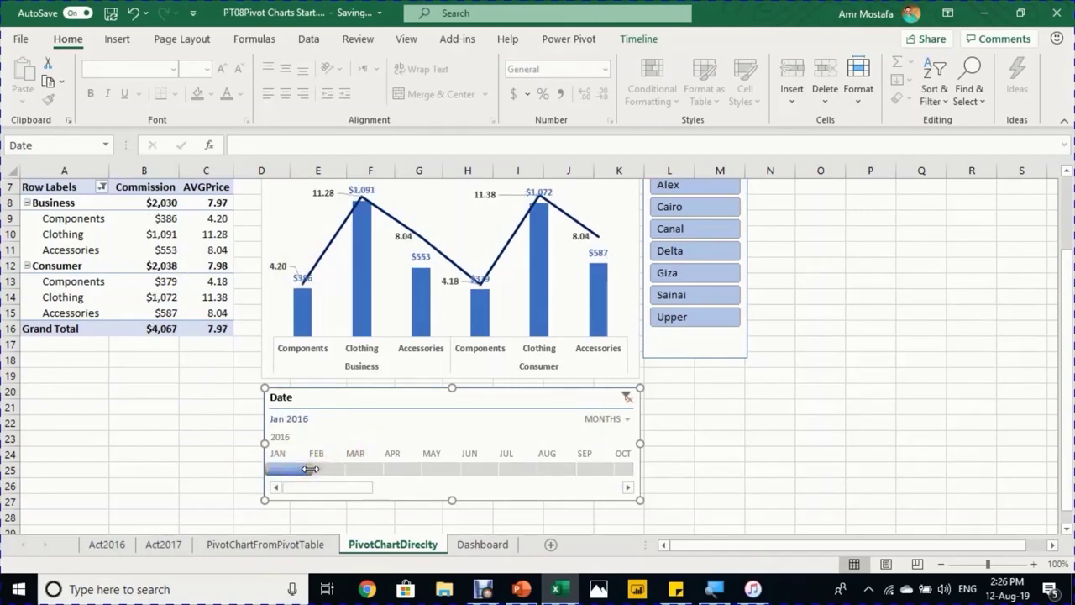
drag(316, 469, 379, 467)
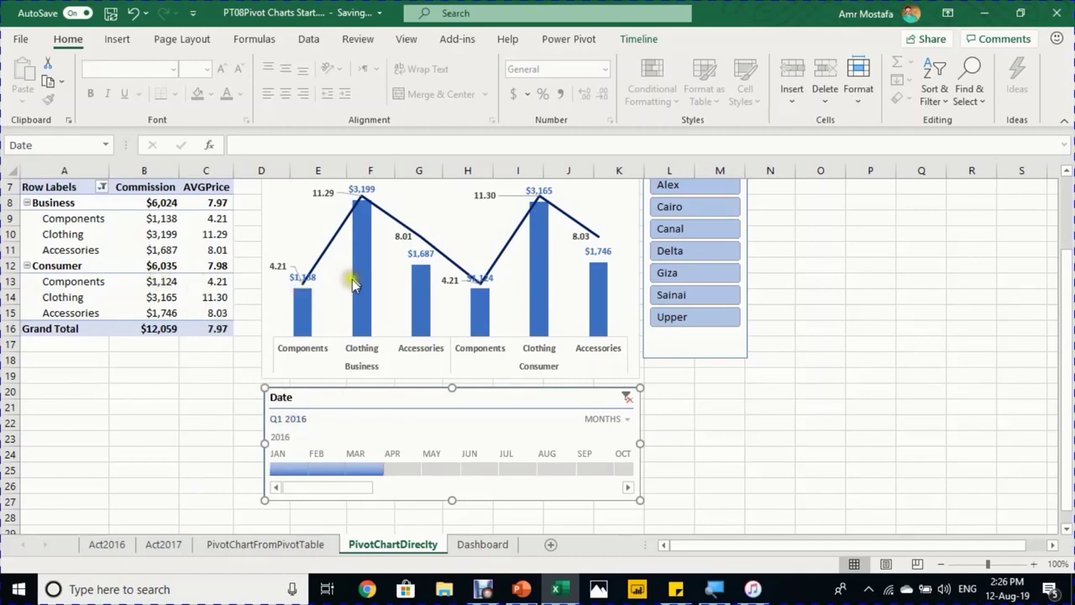
- Switch the Date timeline to quarters and filter the chart to Q1 - Q3 2016
click(603, 420)
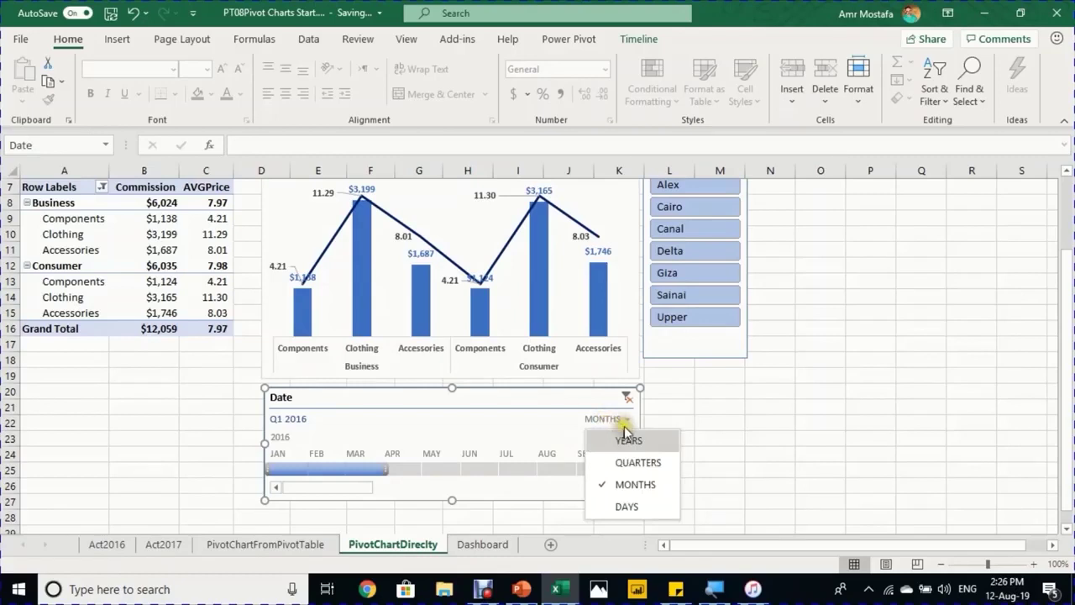
click(641, 465)
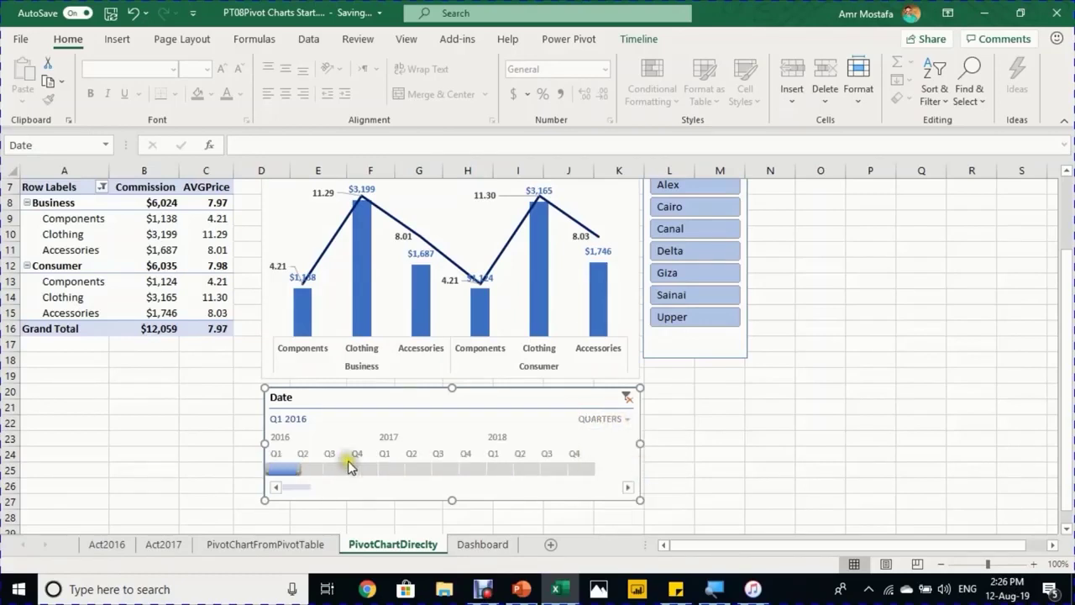
drag(299, 466, 350, 461)
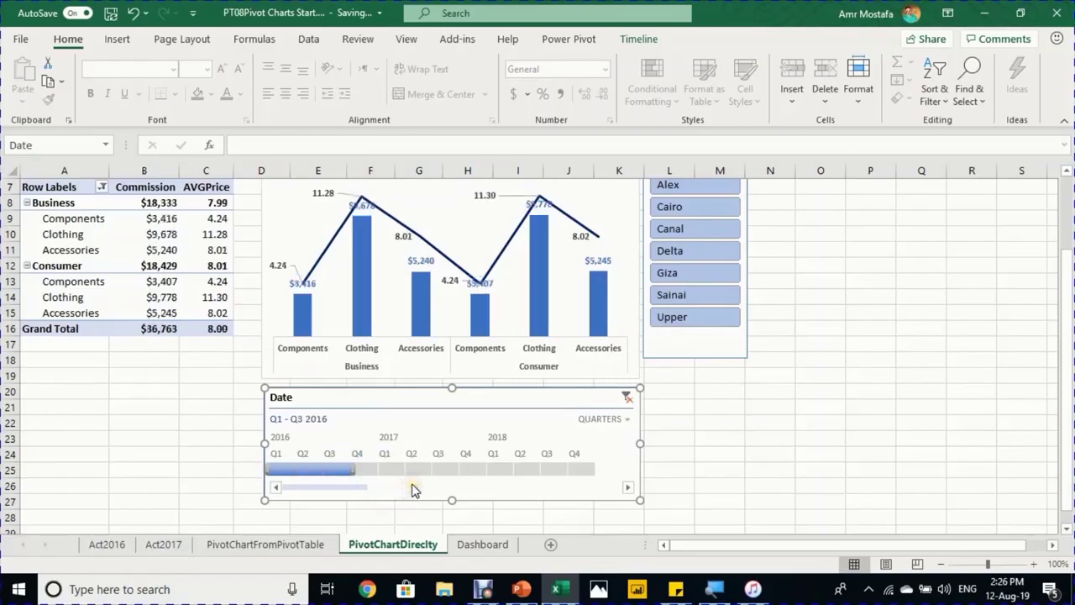
- Switch the Date timeline to days, filter to Jan 1, 2016, and check the chart
click(611, 420)
click(626, 505)
click(282, 470)
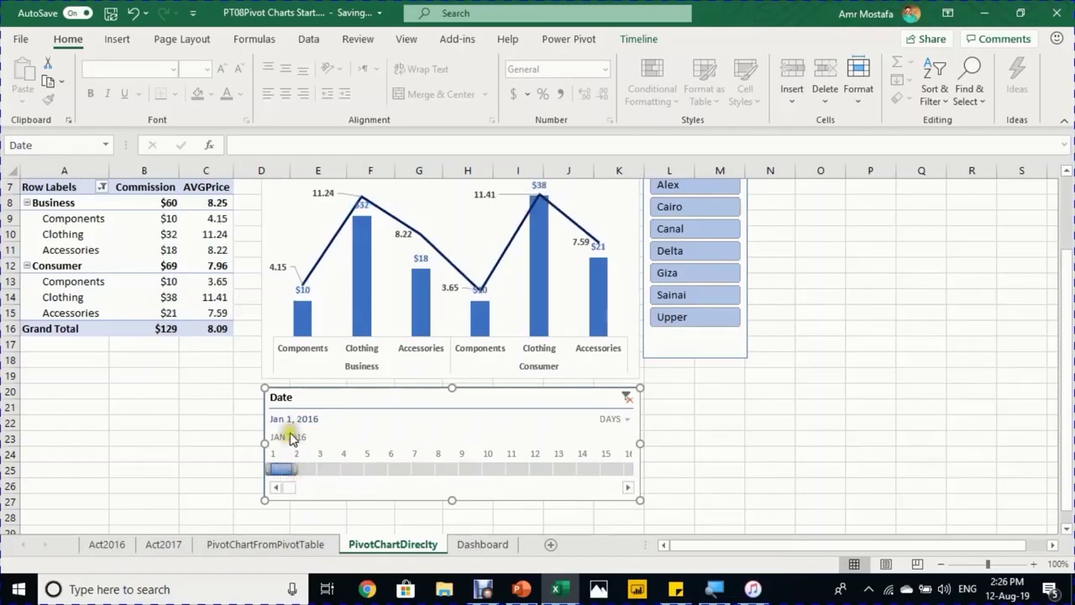
scroll(353, 303, up, 1)
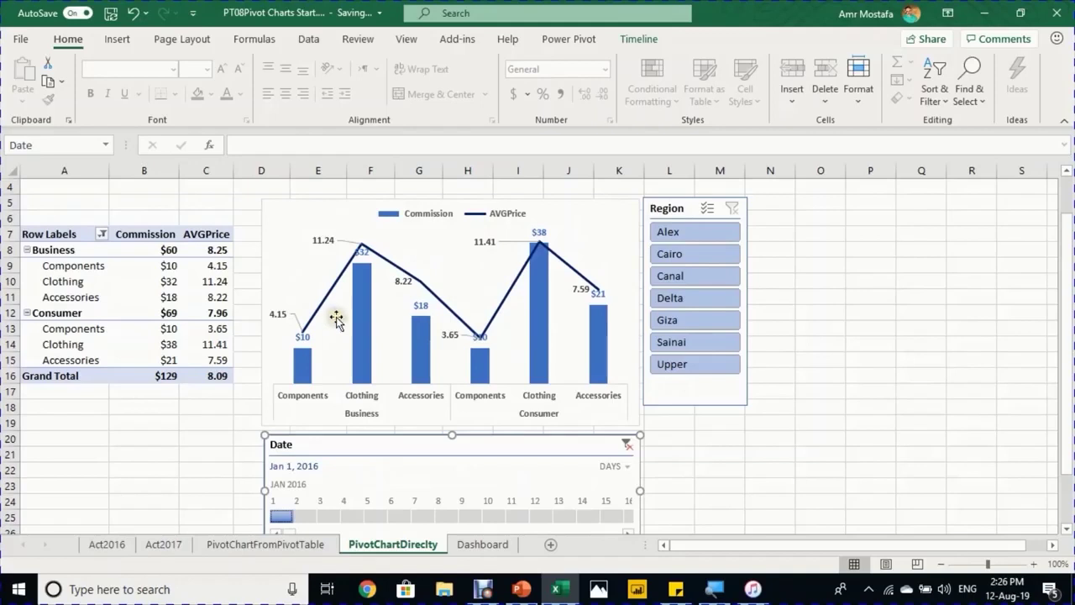
scroll(336, 402, down, 1)
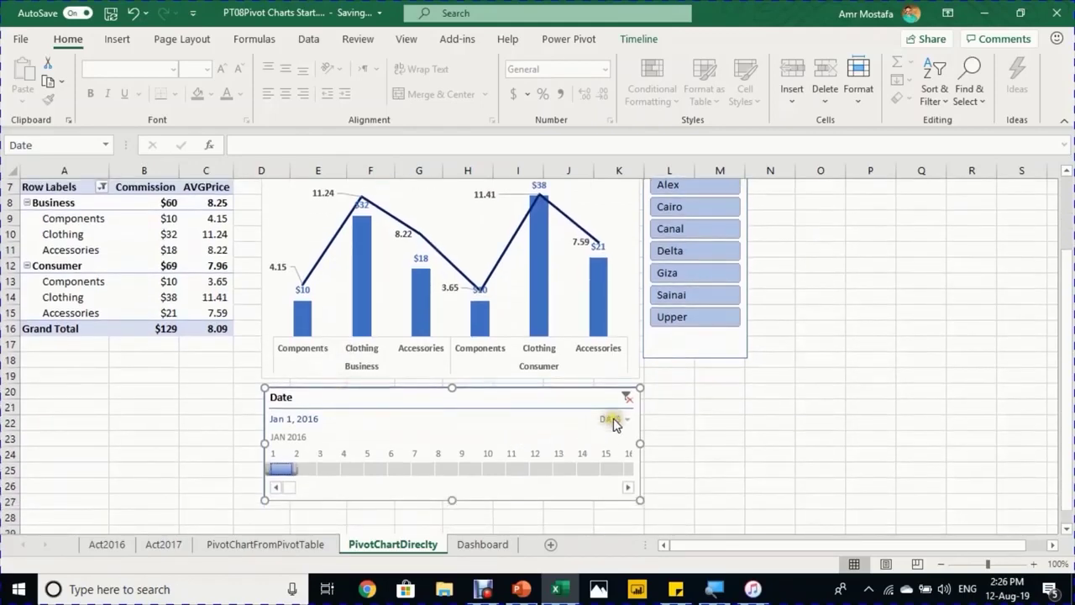
- Switch the Date timeline to years and select the 2016 - 2017 period
click(613, 419)
click(644, 438)
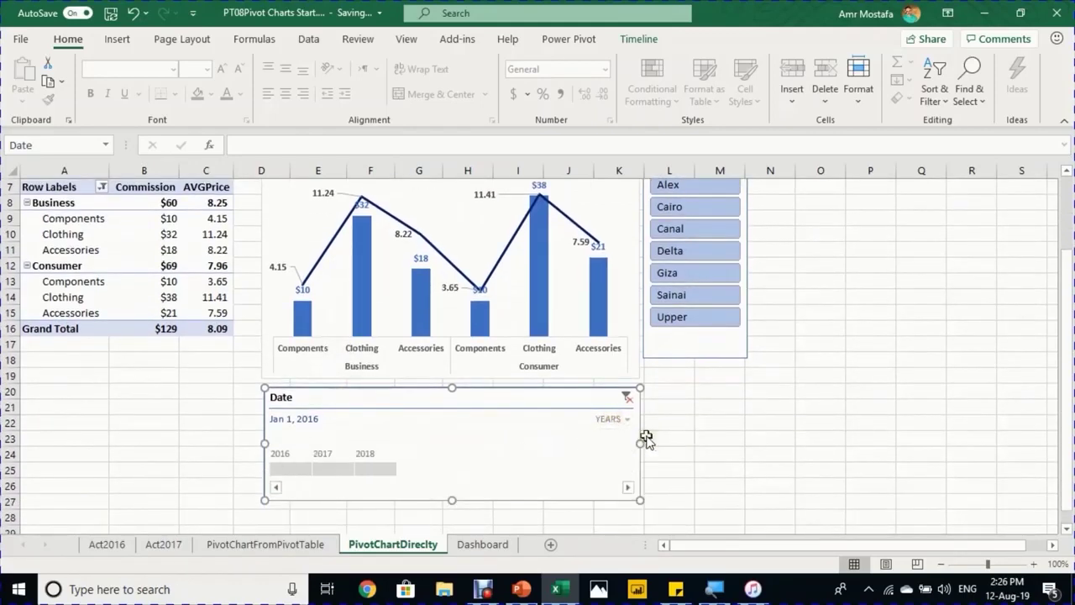
drag(328, 467, 357, 468)
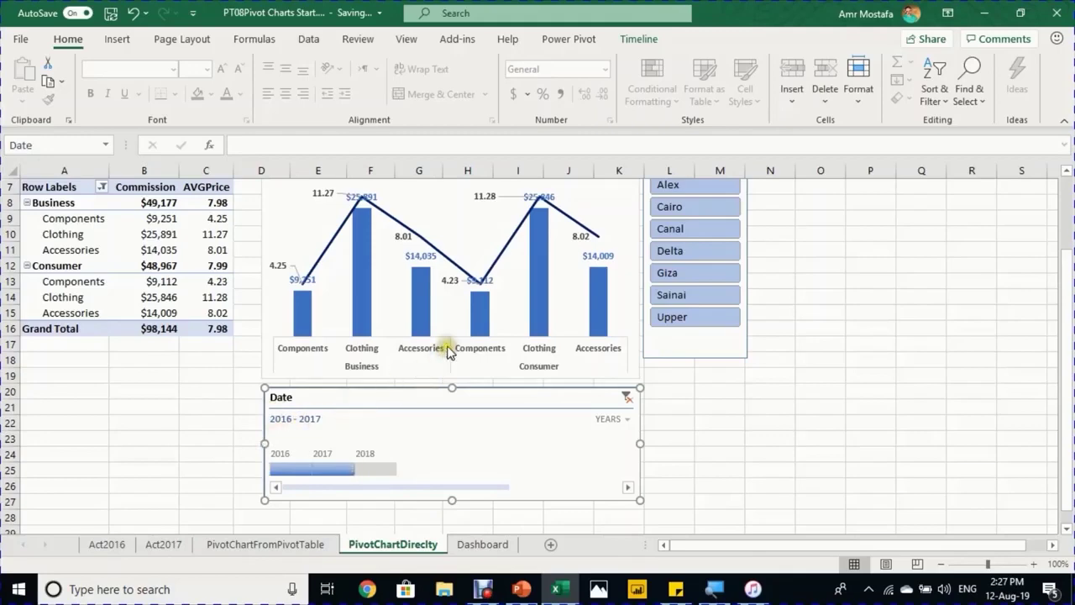
scroll(447, 353, up, 2)
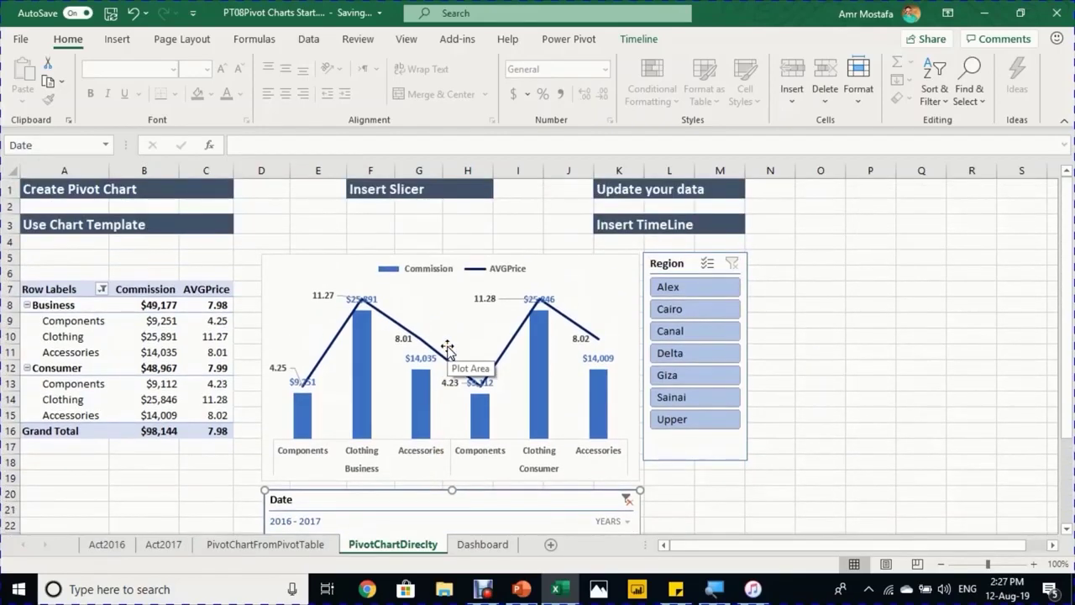
scroll(447, 349, down, 2)
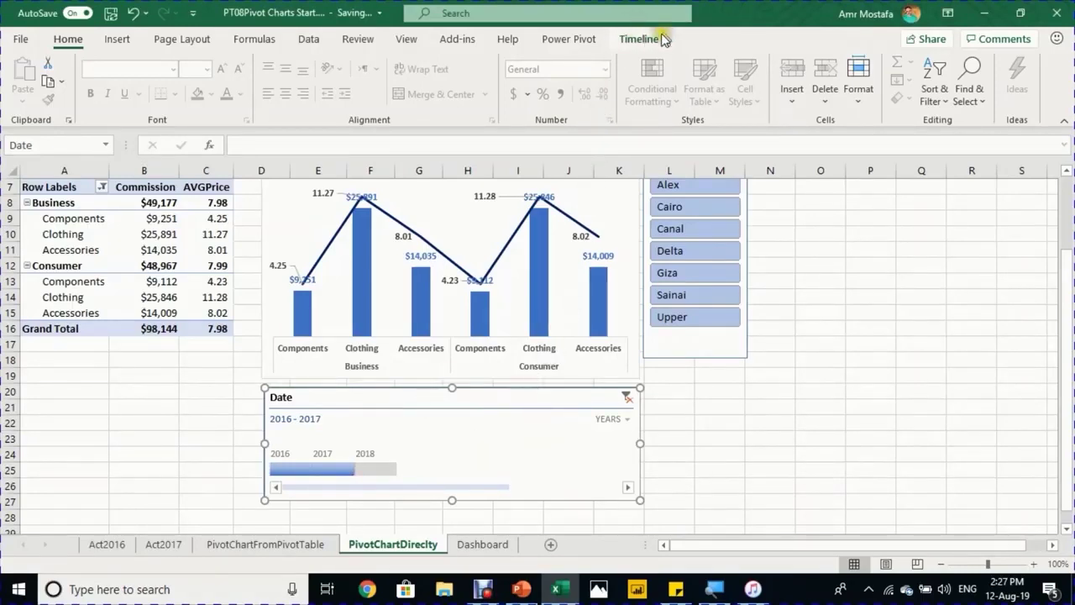
- Look through the light and dark styles available for the Date timeline and keep the current one
click(790, 441)
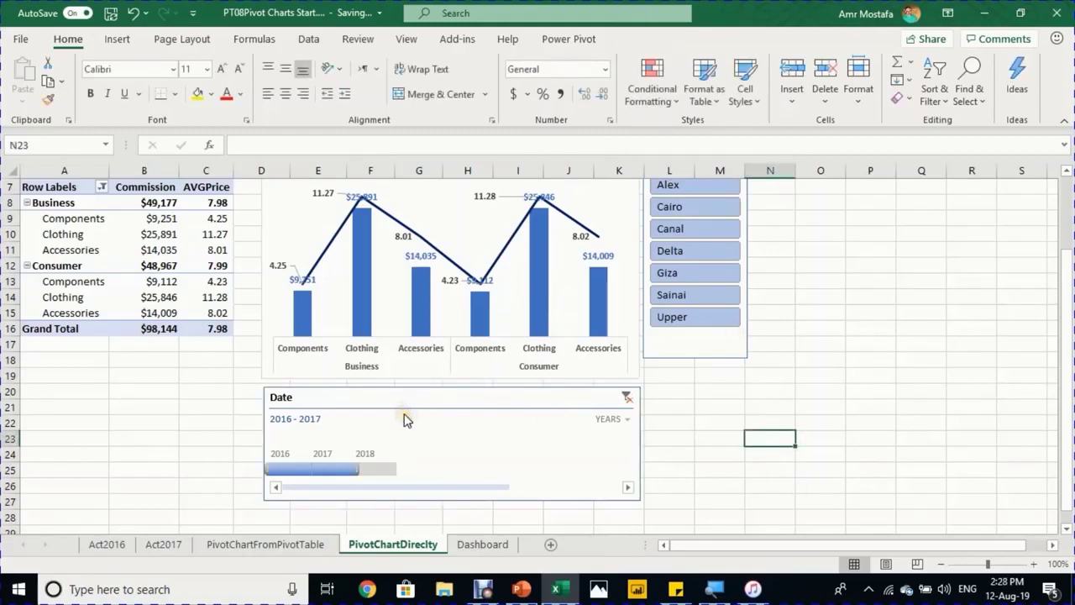
click(585, 397)
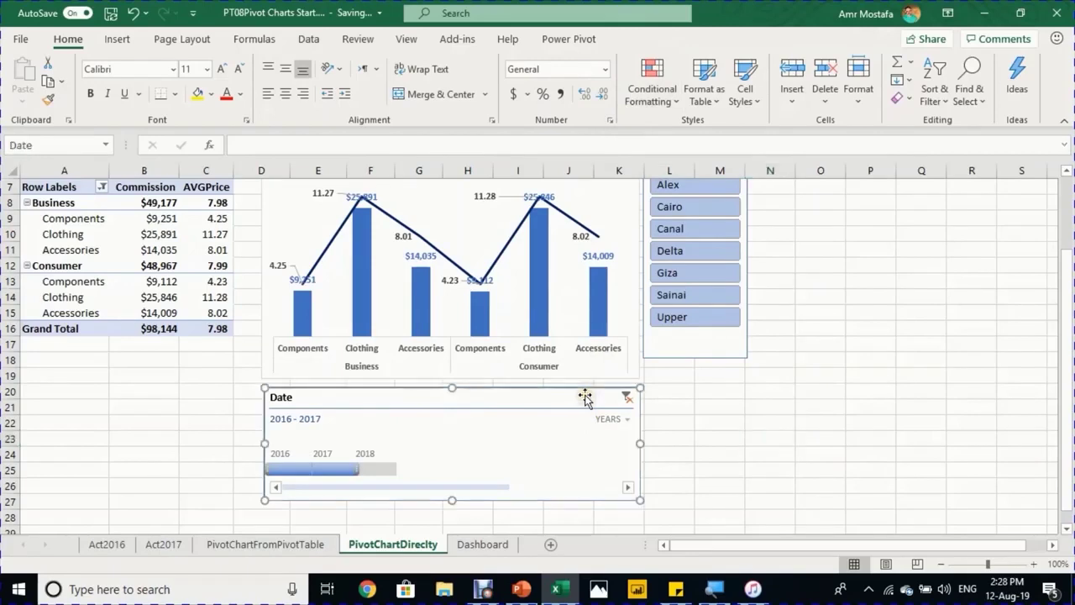
click(633, 41)
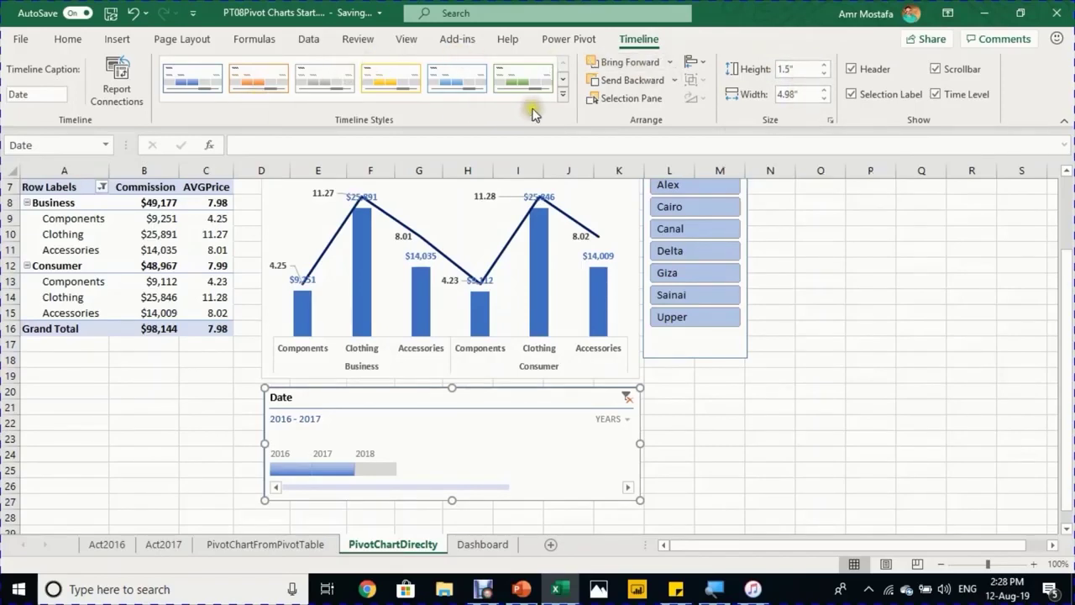
click(561, 97)
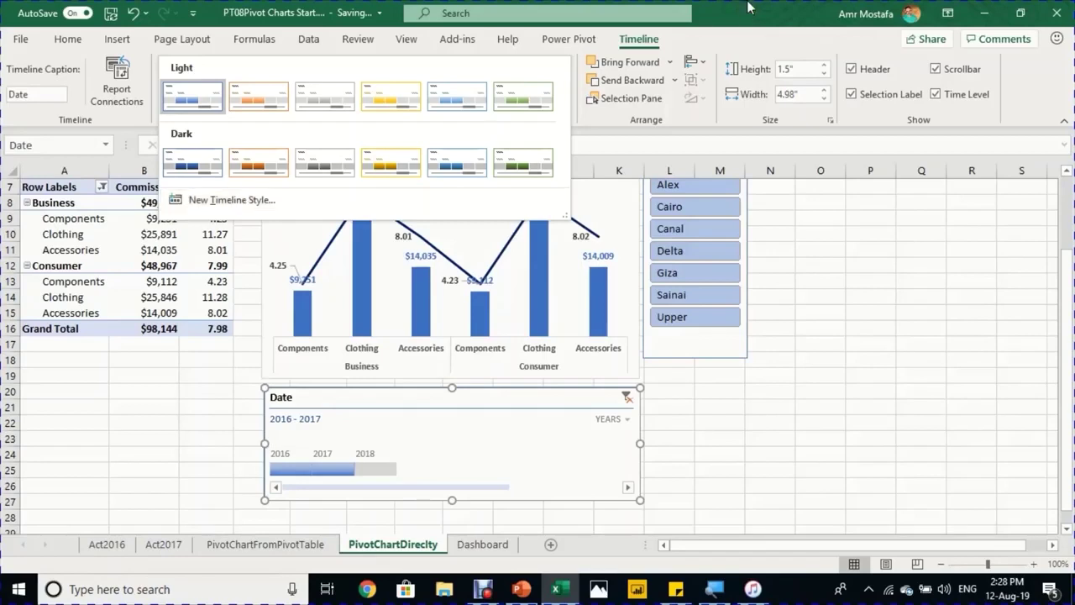
key(Escape)
- Hide the Date timeline's header and scrollbar and stretch its height to about 1.22"
click(853, 67)
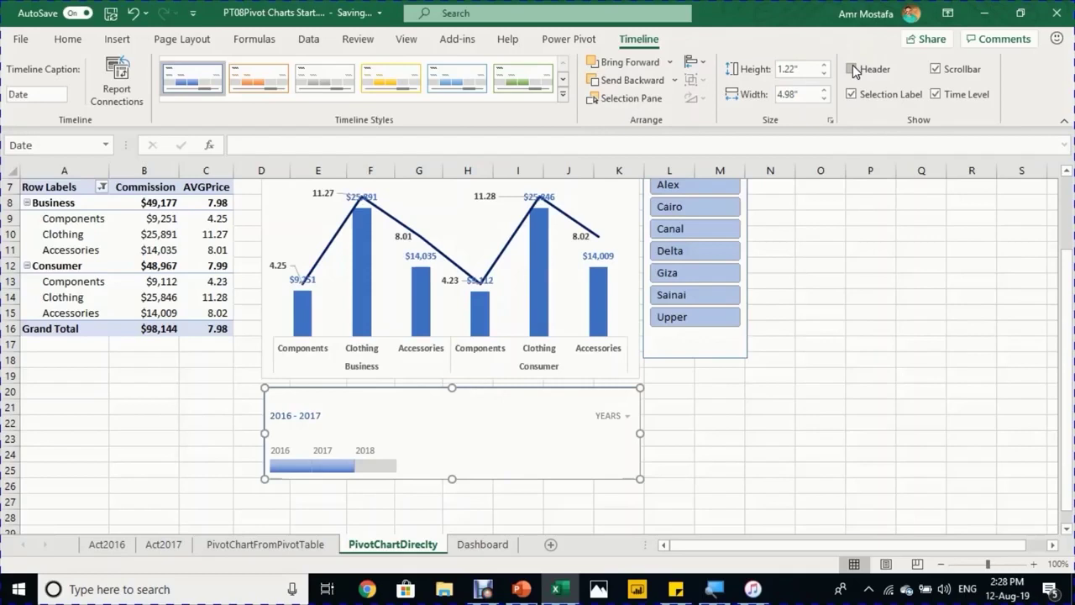
click(936, 71)
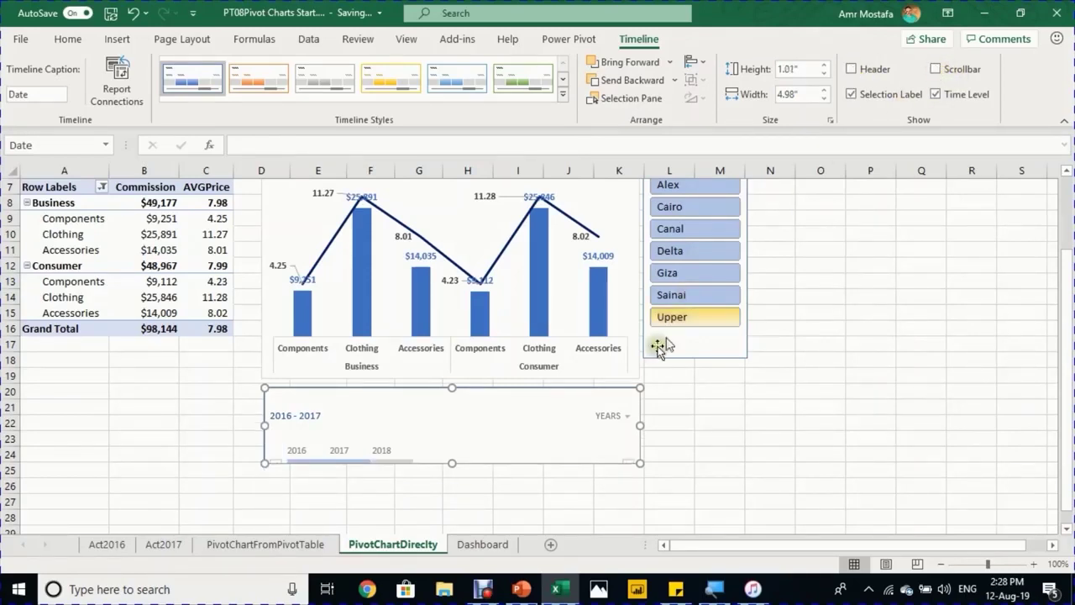
drag(453, 463, 454, 470)
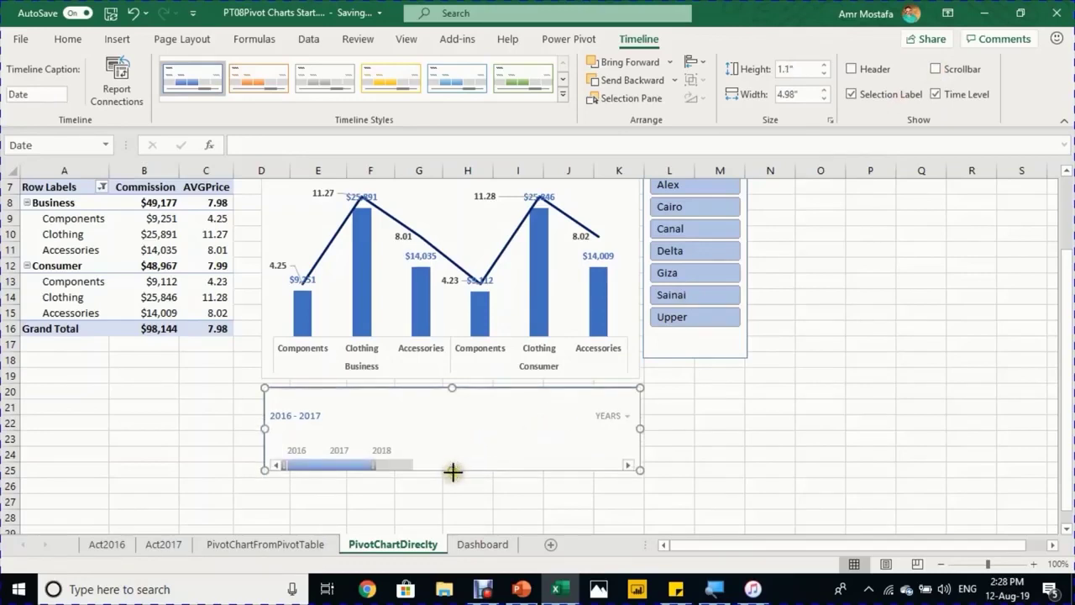
drag(452, 471, 452, 478)
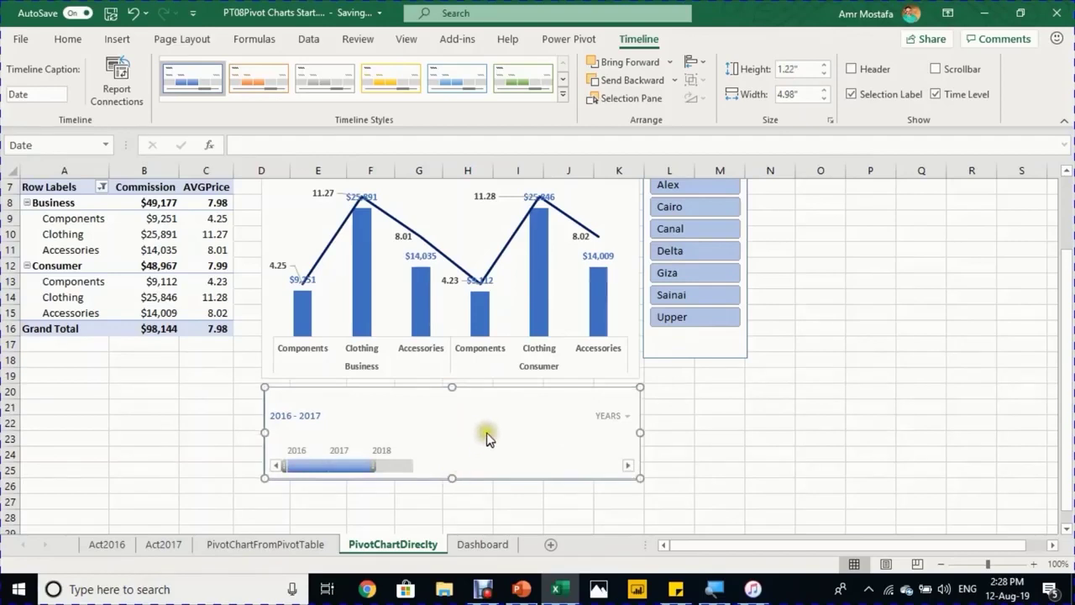
- Hide and restore the timeline's time level and selection label, and stretch its height to about 1.24"
click(946, 95)
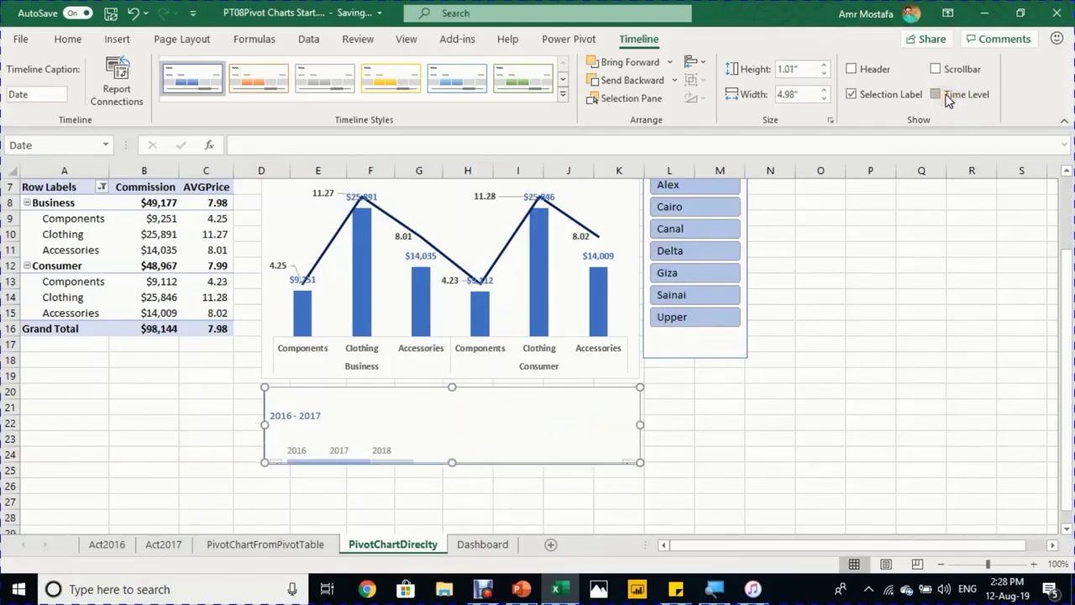
click(864, 98)
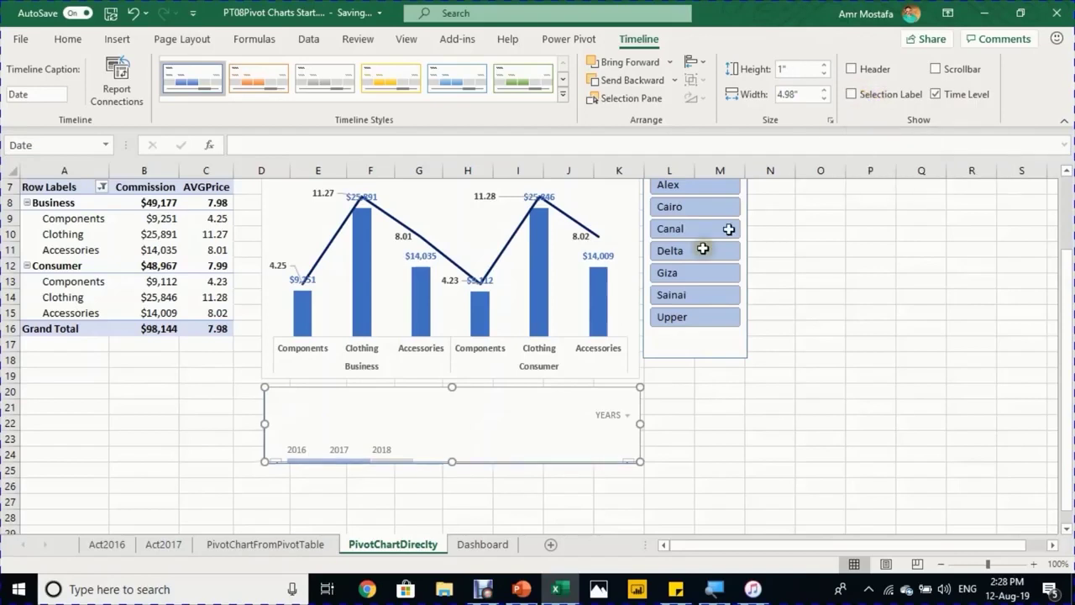
click(851, 94)
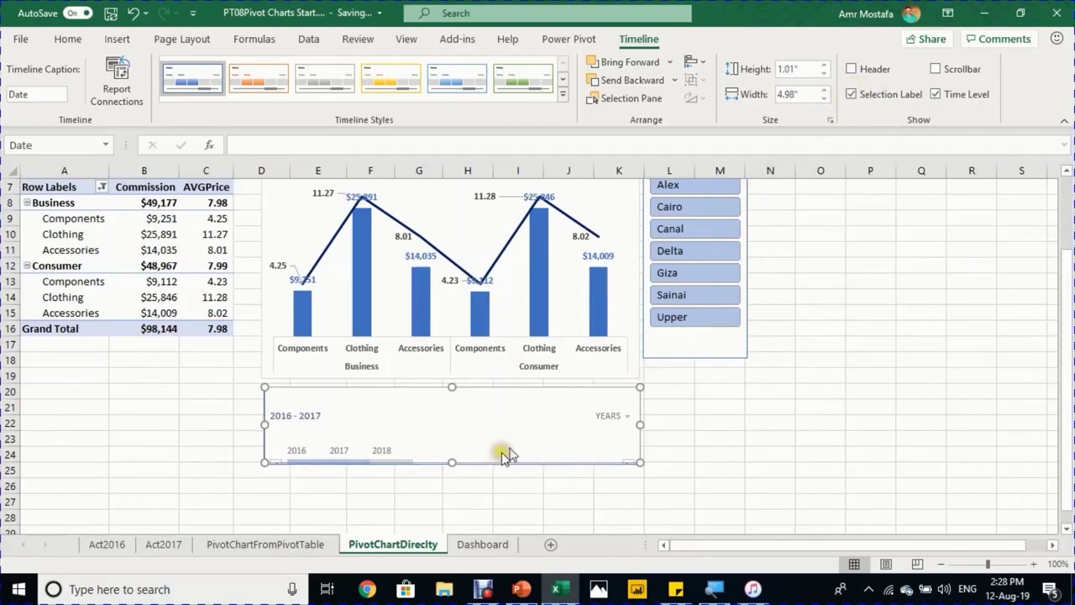
drag(449, 462, 450, 479)
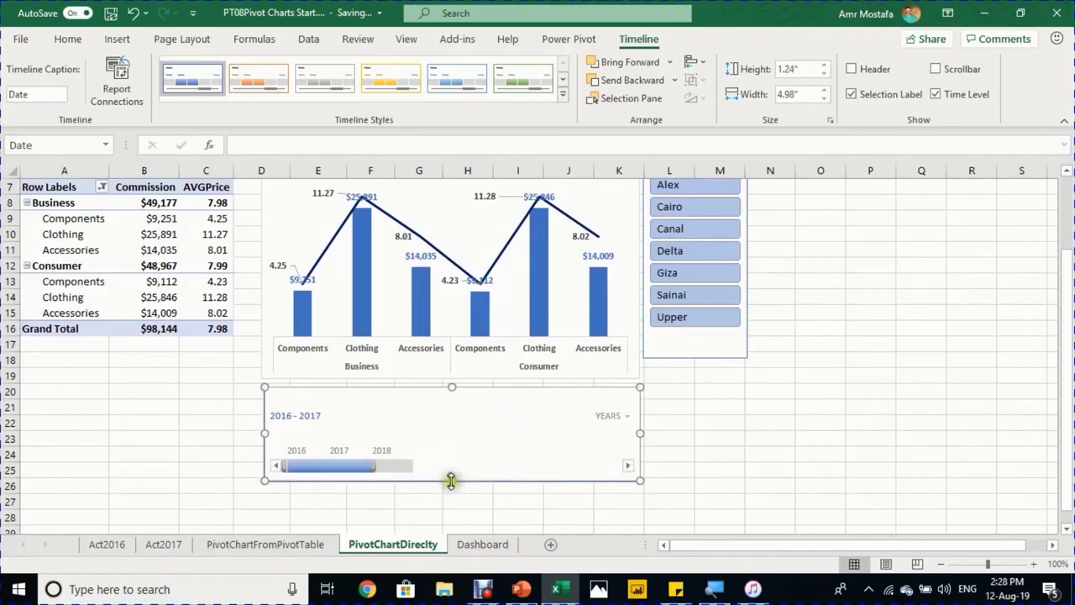